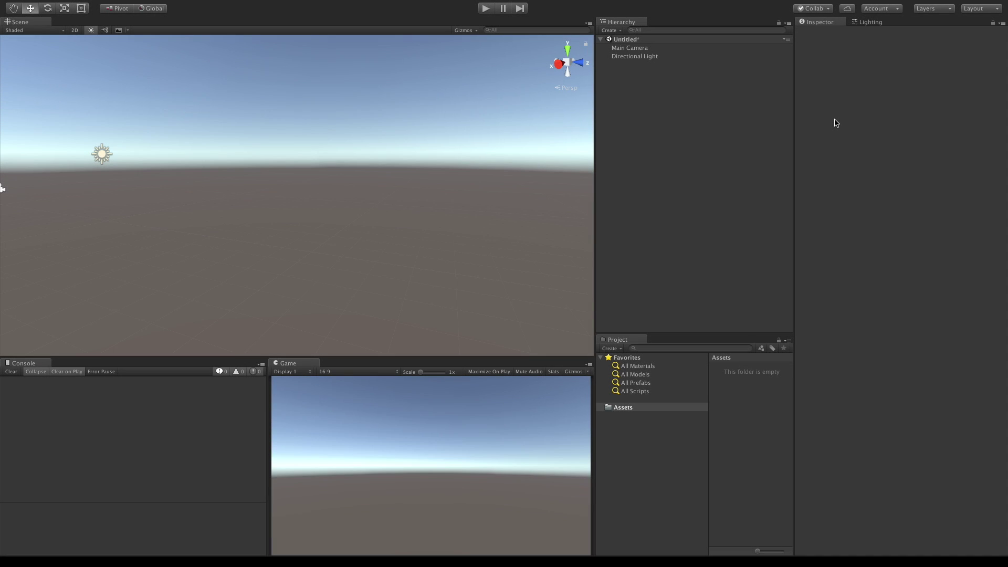
Create a Cube and reset its Transform to the scene origin
right_click(646, 160)
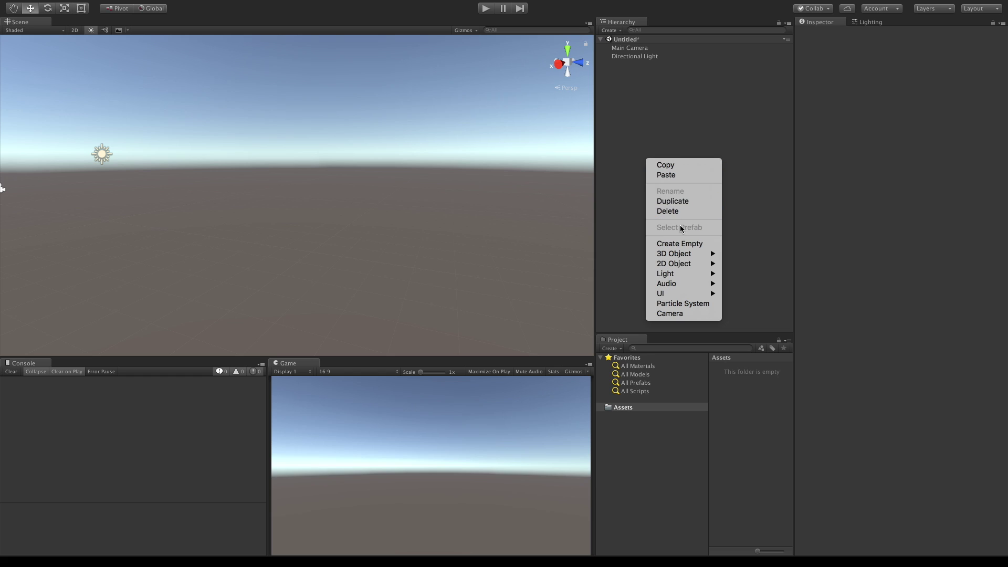
left_click(746, 254)
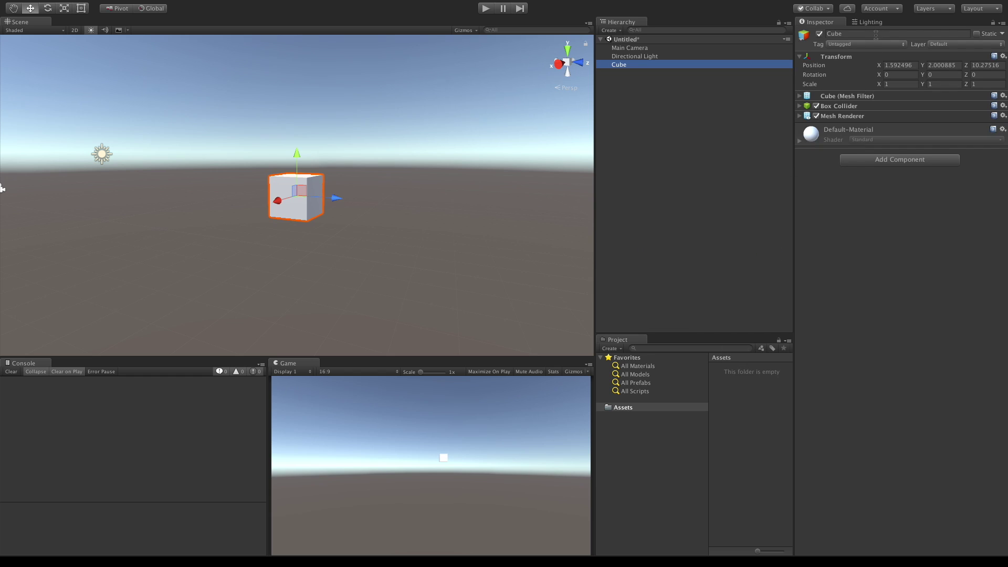
left_click(1003, 56)
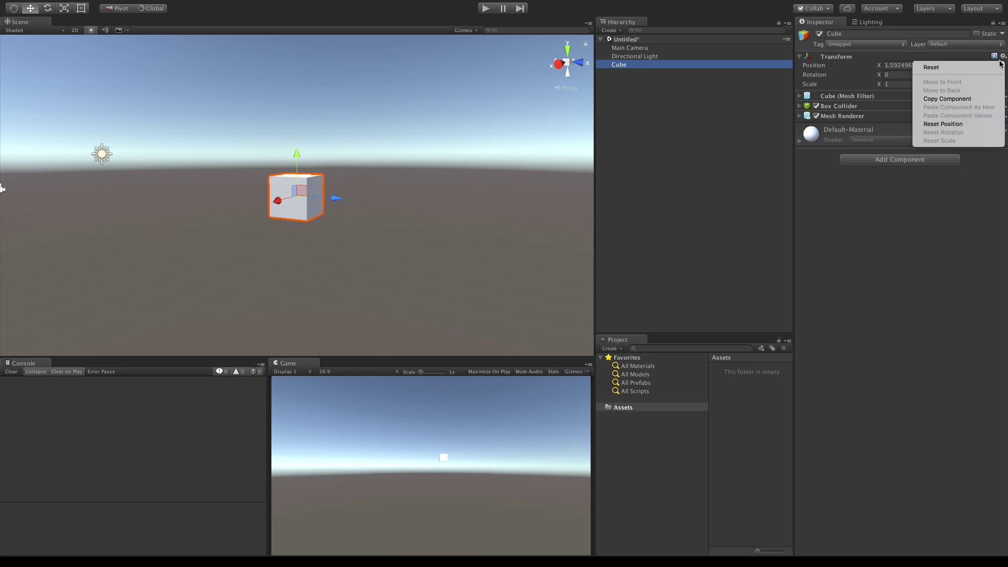
left_click(925, 65)
Collapse the Transform and add a Trail Renderer component to the Cube
left_click(800, 56)
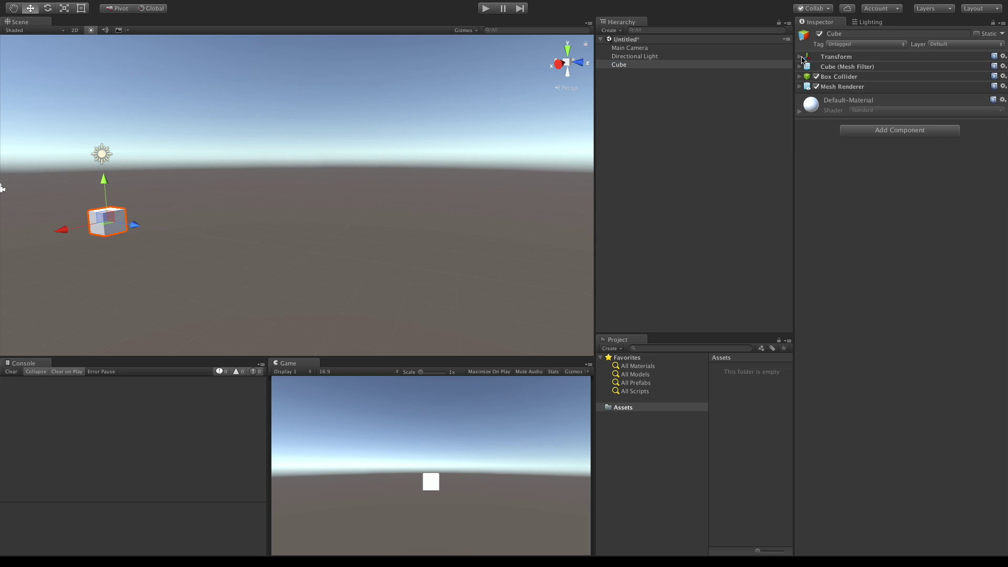
left_click(878, 131)
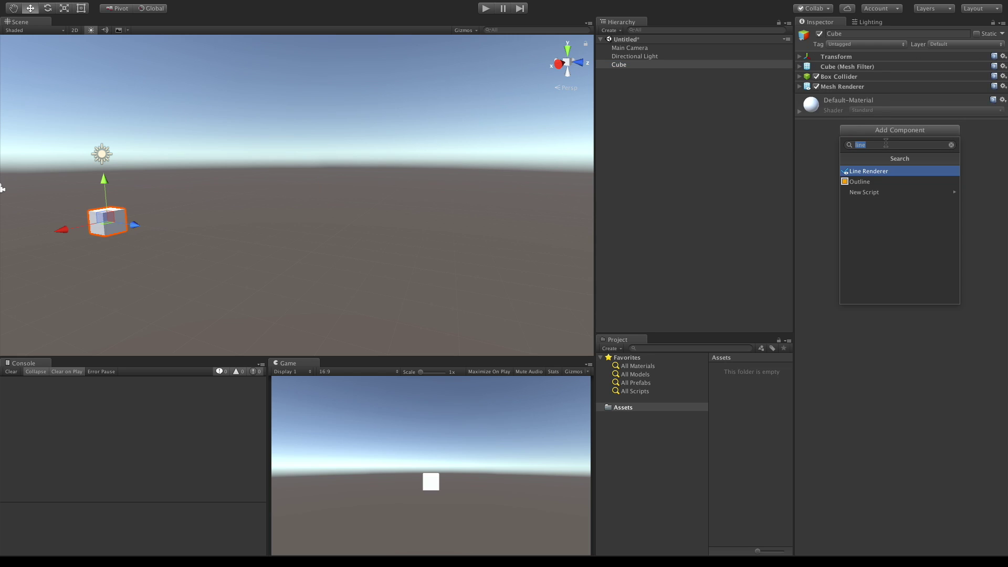
type("trail")
key("Return")
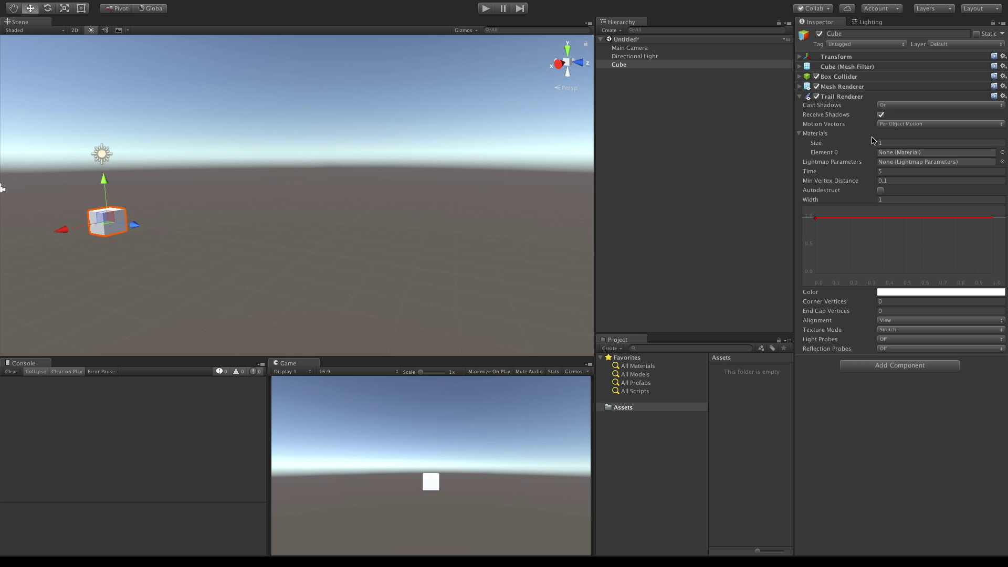
left_click(896, 126)
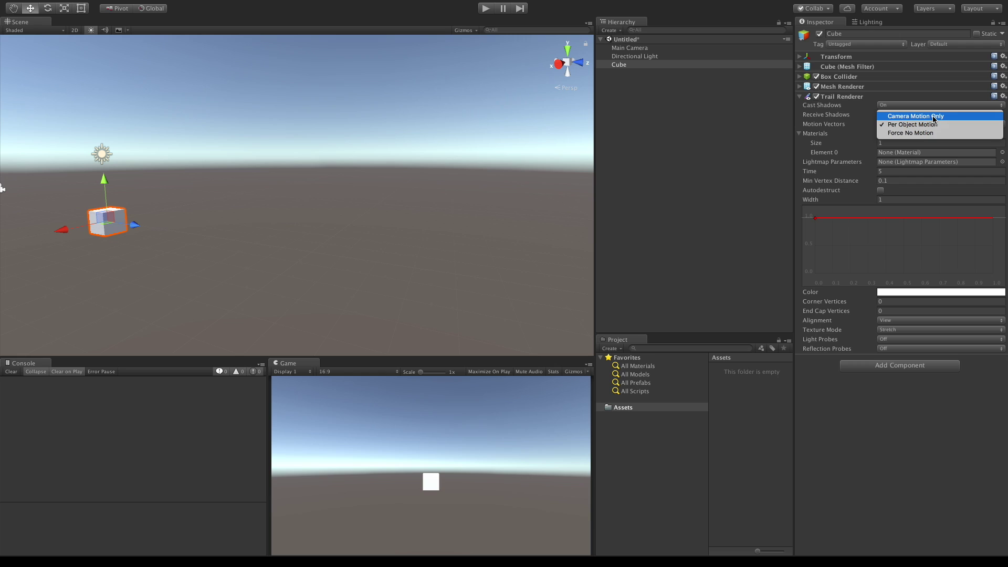
left_click(880, 378)
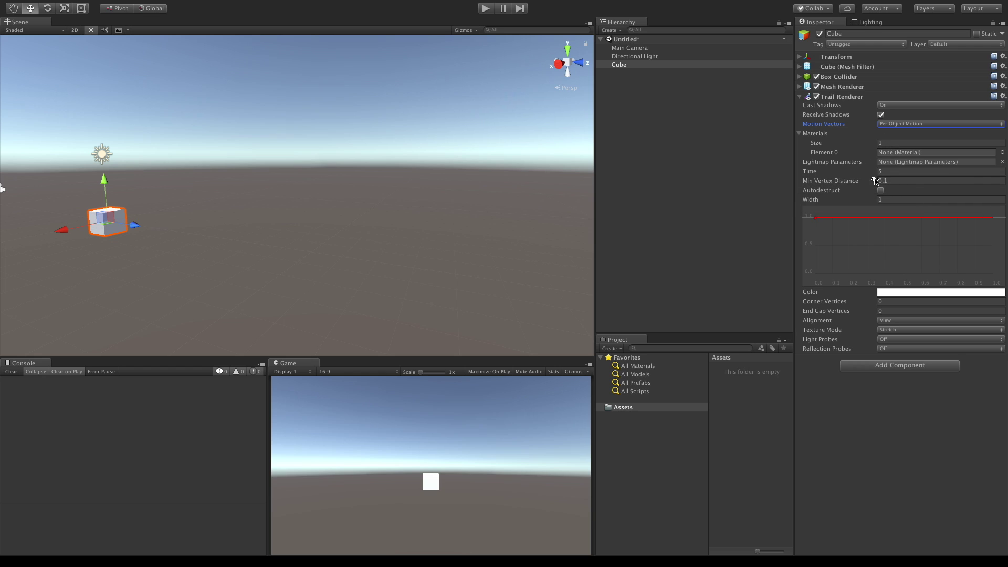
left_click(1002, 162)
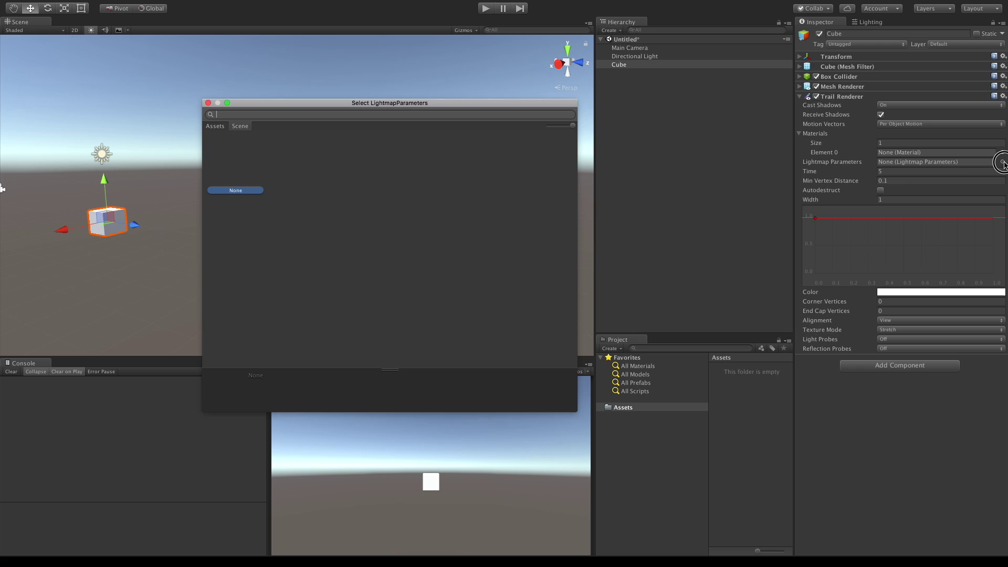
left_click(209, 103)
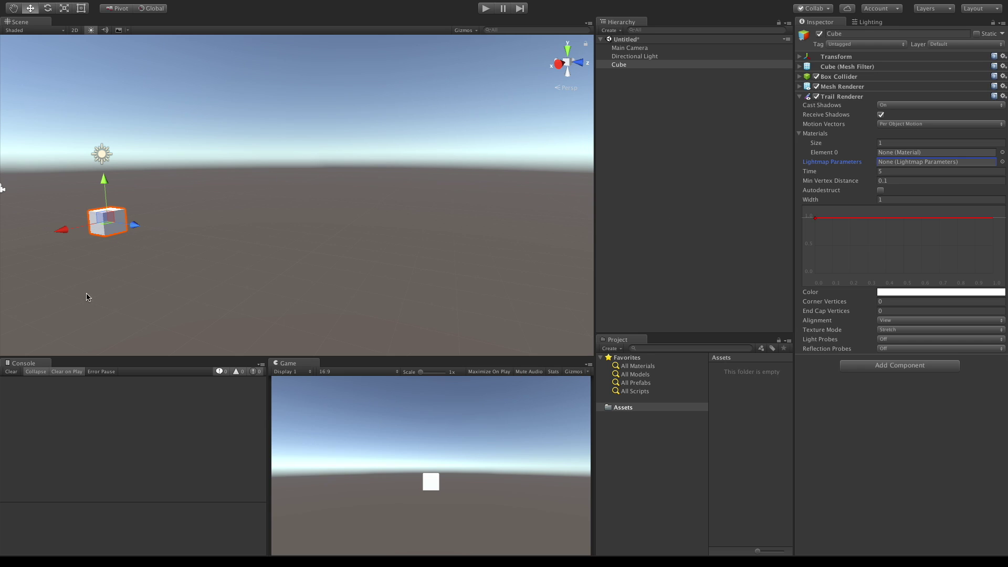
right_click_drag(31, 242, 454, 237)
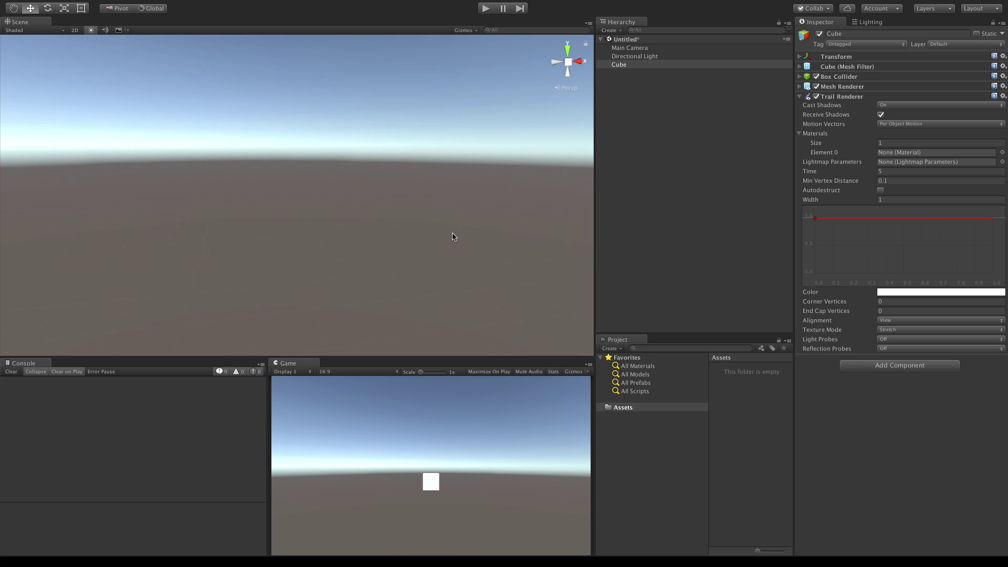
key("f")
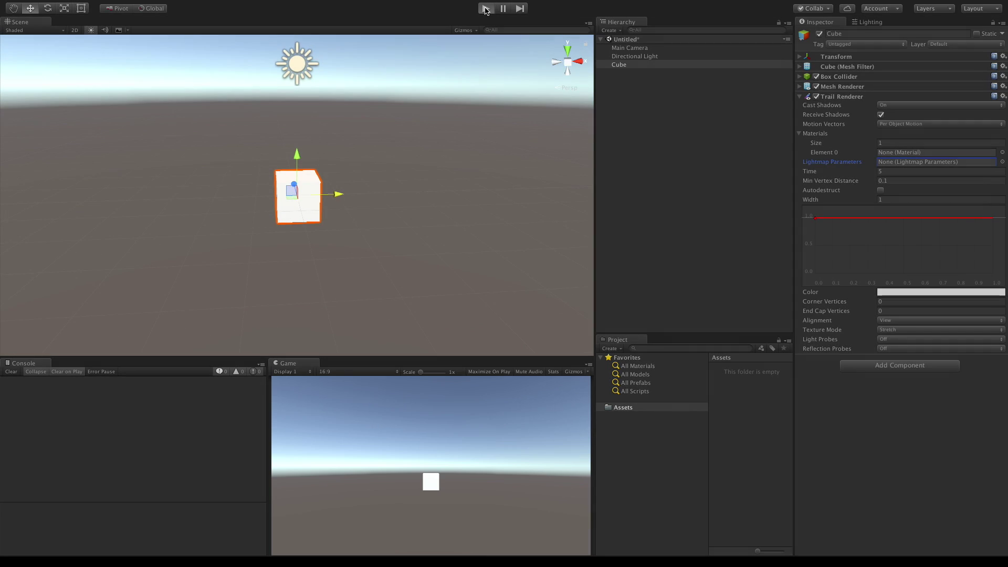
left_click(487, 9)
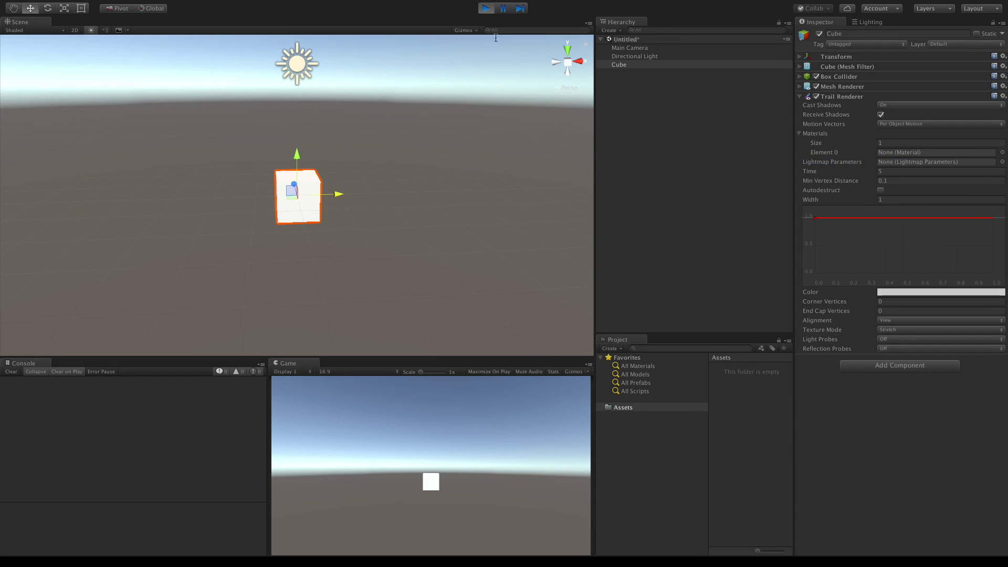
mouse_move(339, 191)
left_mouse_down()
mouse_move(516, 172)
mouse_move(492, 62)
left_mouse_up()
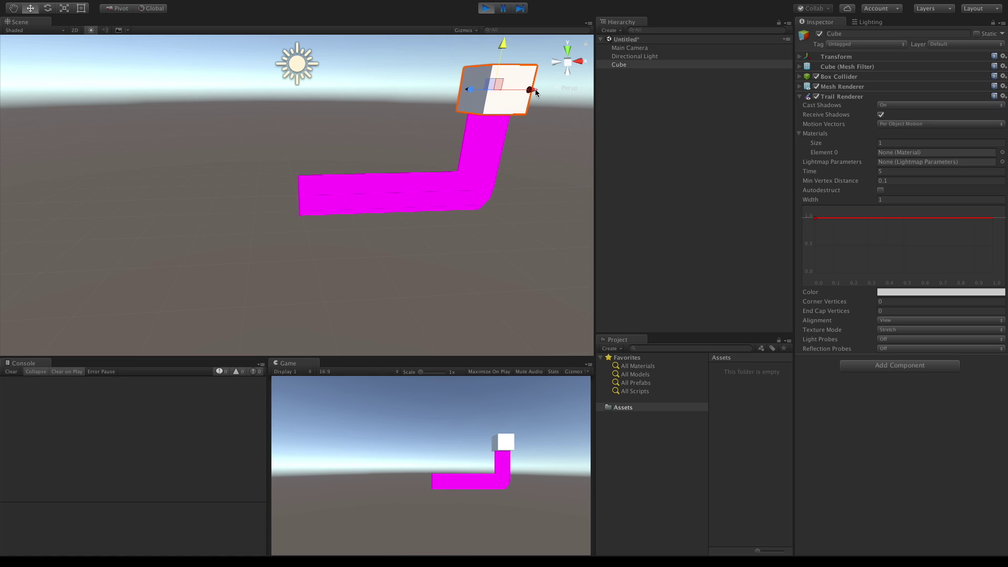
left_click_drag(525, 95, 242, 90)
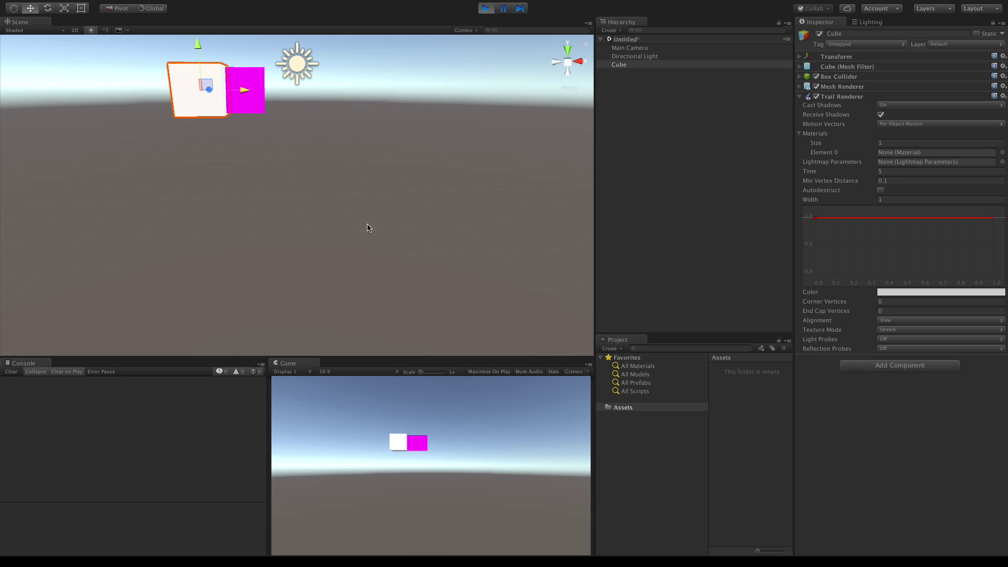
left_click(891, 171)
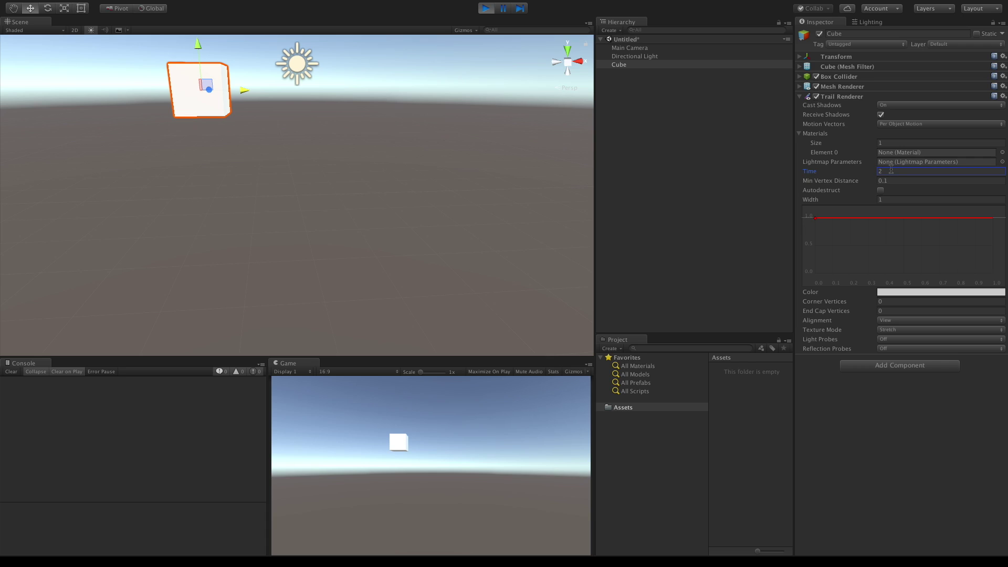
type("2")
left_click_drag(192, 104, 316, 228)
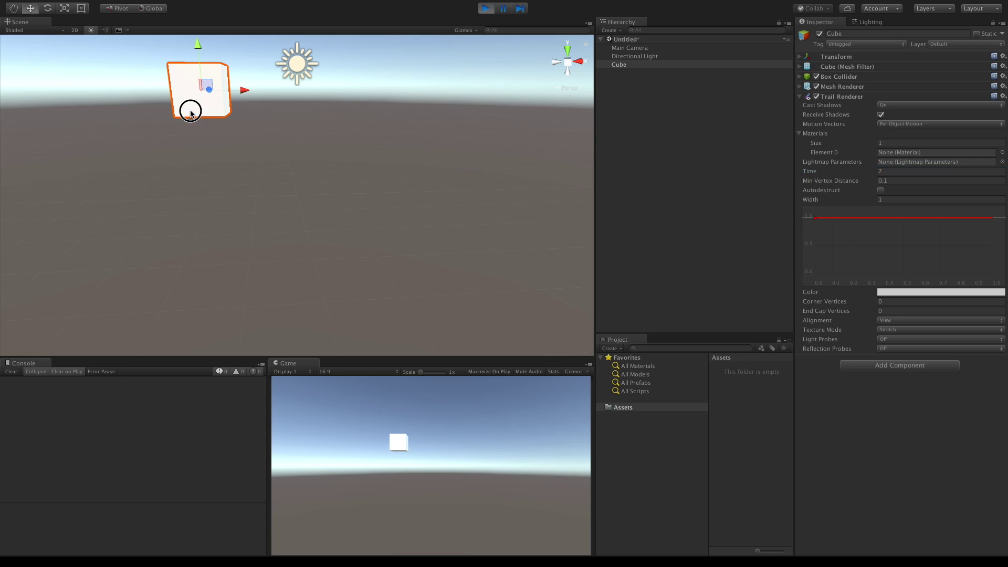
left_click(197, 95)
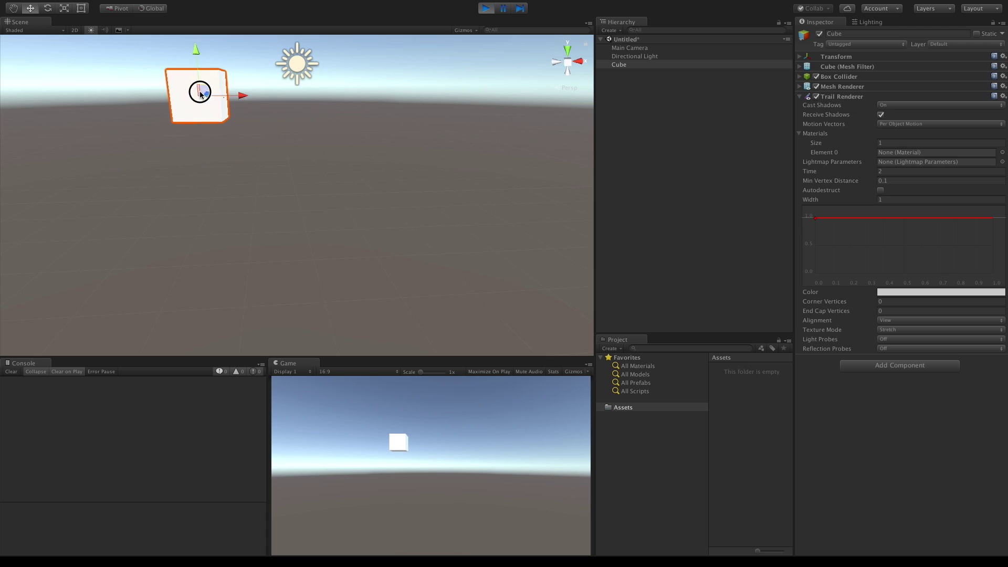
mouse_move(198, 94)
left_mouse_down()
mouse_move(419, 199)
mouse_move(373, 129)
mouse_move(191, 277)
mouse_move(264, 124)
mouse_move(469, 270)
mouse_move(147, 124)
mouse_move(533, 185)
mouse_move(517, 143)
left_mouse_up()
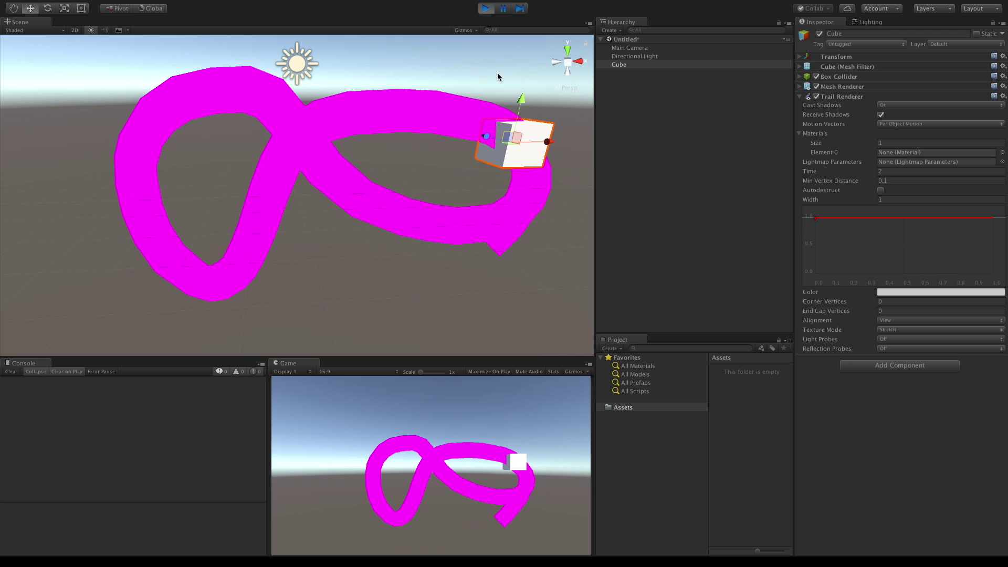
left_click(485, 8)
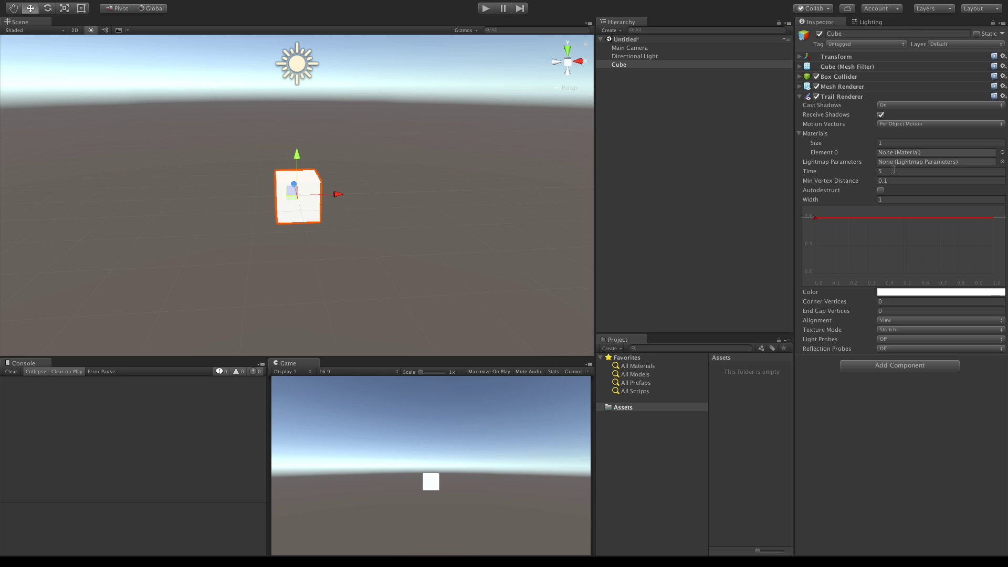
Drag the cube right along X to leave a 5-second magenta trail, then reframe the view
left_click(893, 171)
left_click_drag(337, 193, 561, 188)
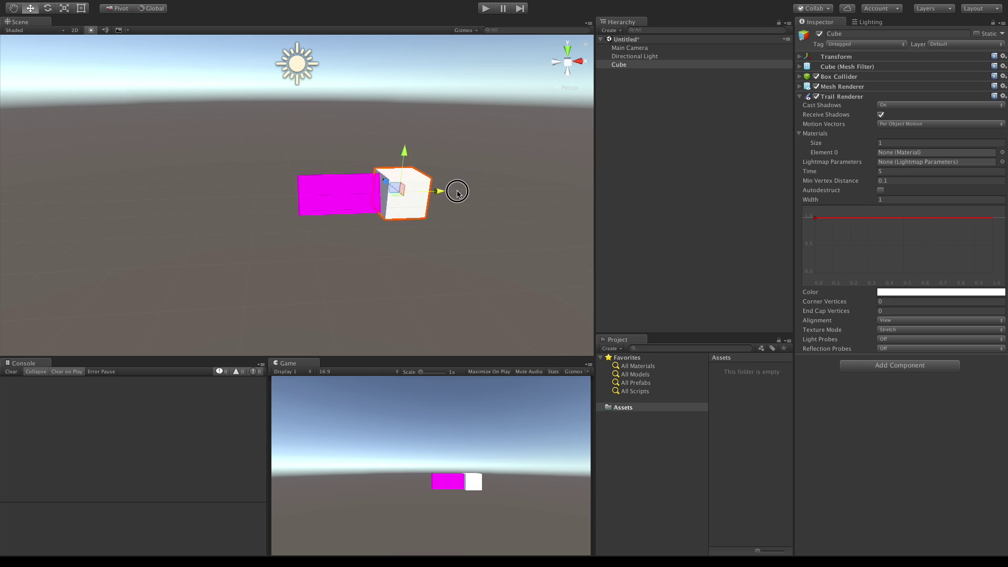
scroll(390, 193, "up", 3)
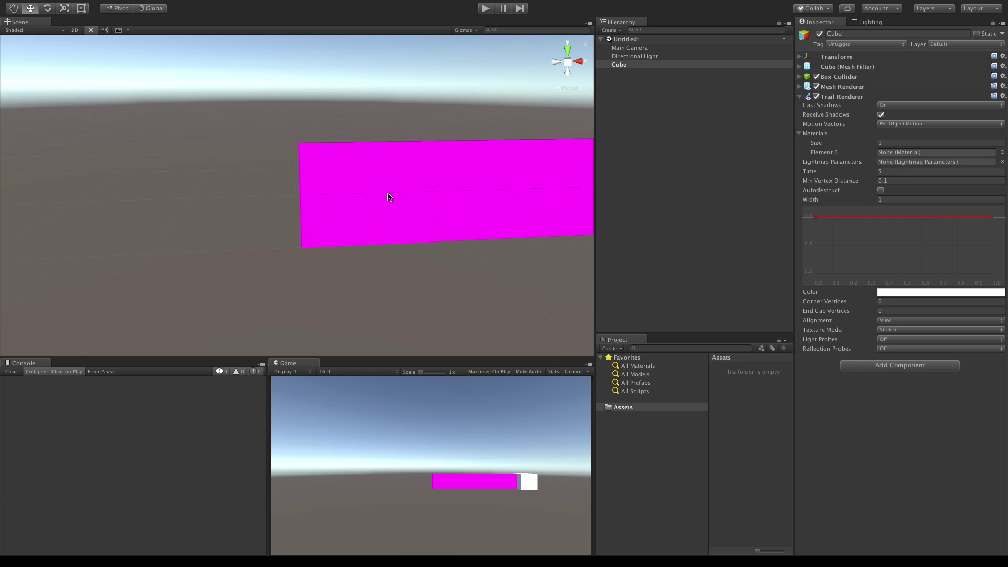
scroll(391, 197, "up", 3)
scroll(393, 186, "up", 2)
scroll(394, 178, "down", 5)
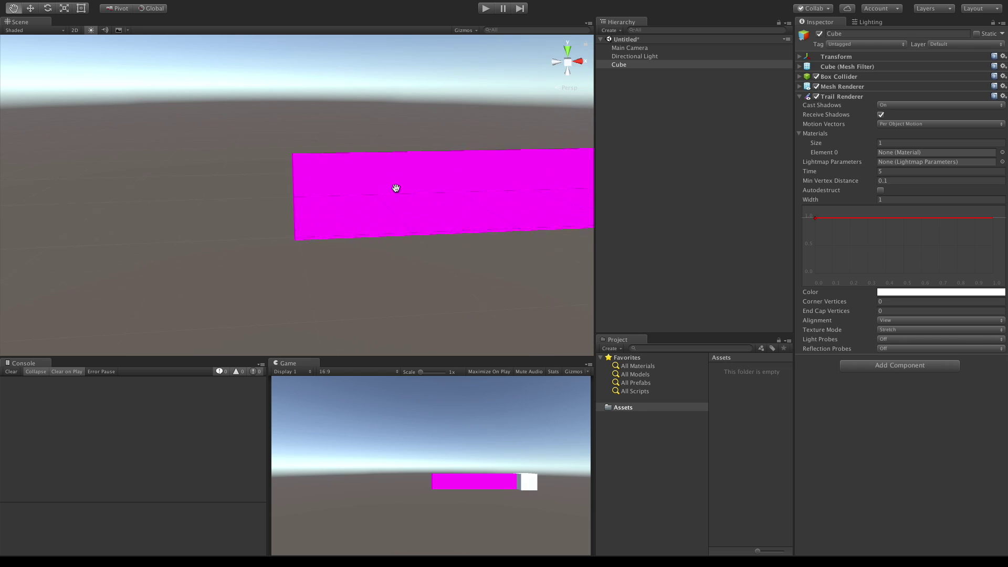
middle_click_drag(394, 181, 193, 200)
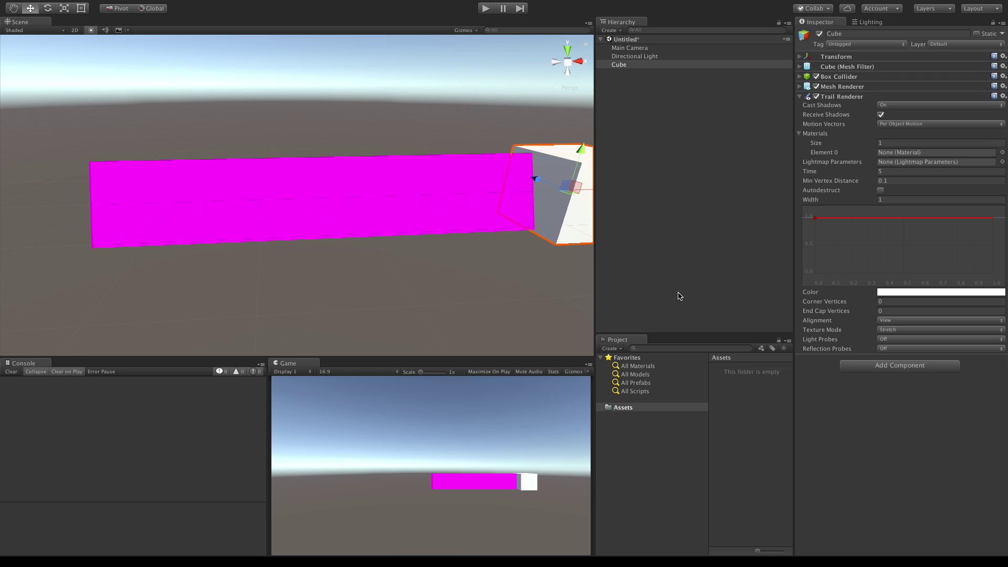
Enter play mode and turn on the trail's Autodestruct
left_click(484, 9)
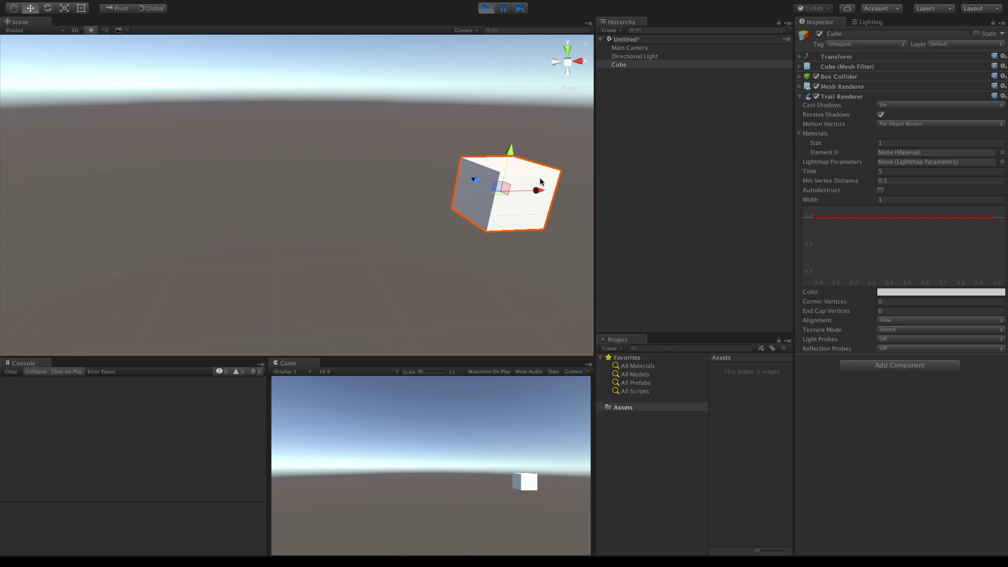
left_click(880, 190)
left_click(880, 190)
Move the cube in a loop, stop play mode, and reselect the Cube
mouse_move(536, 191)
left_mouse_down()
mouse_move(467, 205)
mouse_move(89, 139)
left_mouse_up()
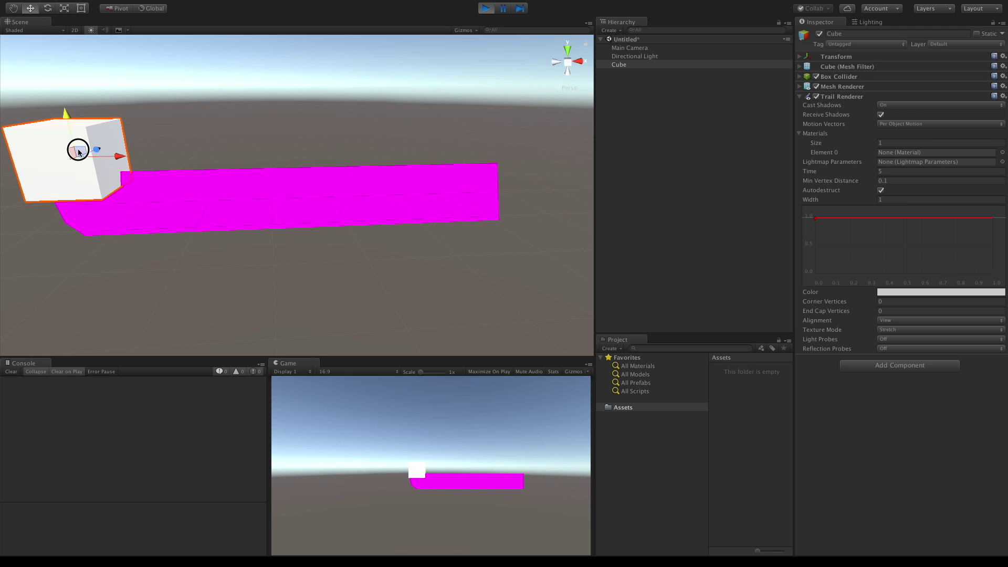
mouse_move(88, 139)
left_mouse_down()
mouse_move(308, 261)
mouse_move(444, 152)
mouse_move(257, 254)
mouse_move(182, 106)
mouse_move(330, 218)
mouse_move(474, 217)
left_mouse_up()
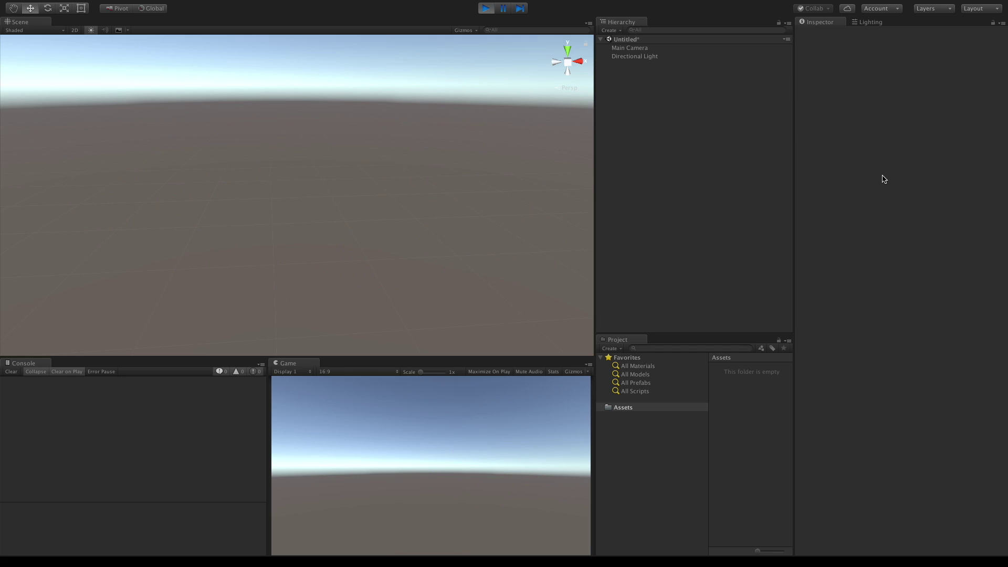
left_click(484, 9)
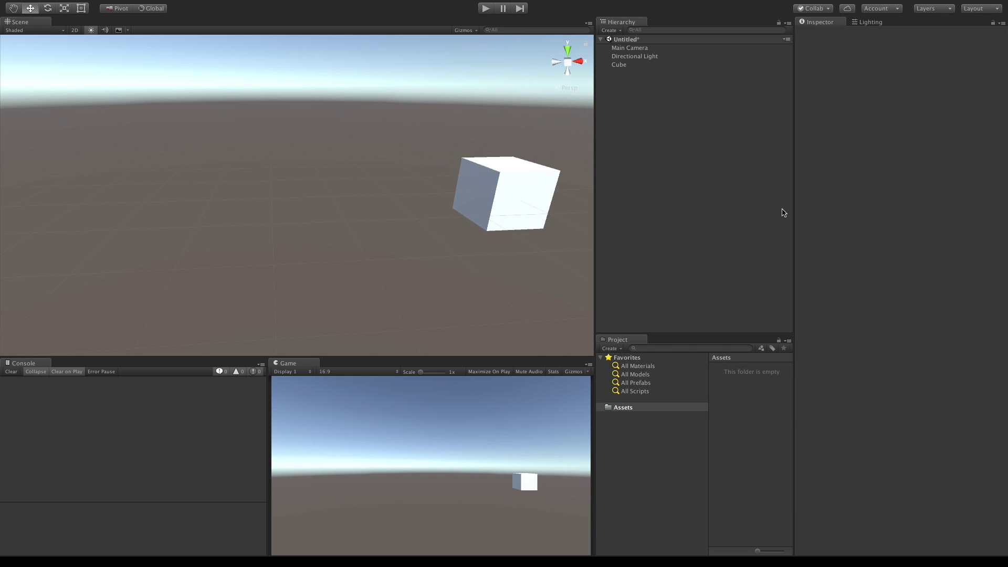
left_click(646, 65)
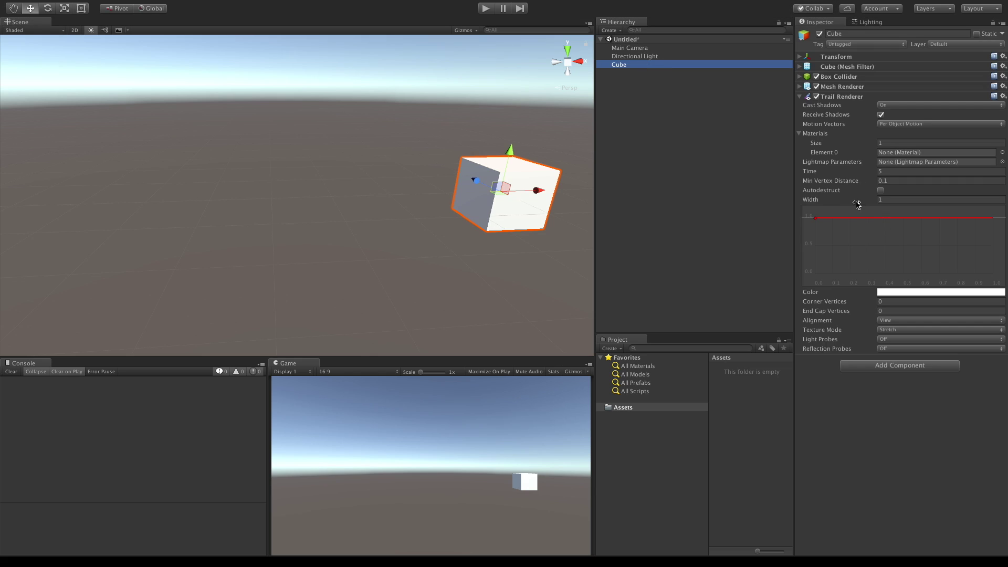
mouse_move(821, 190)
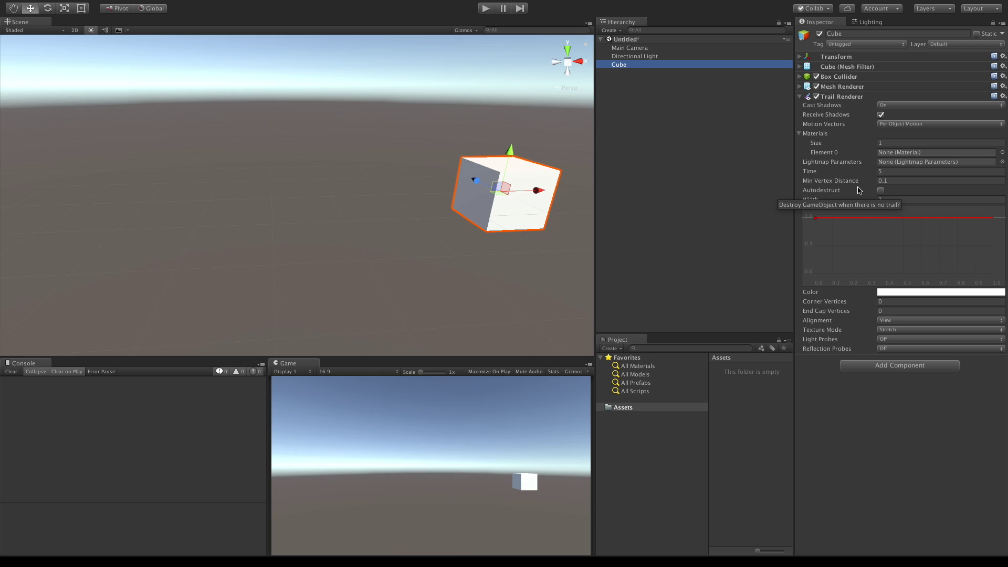
Turn on Autodestruct, preview a thinner trail width, then set Width to 1
left_click(881, 190)
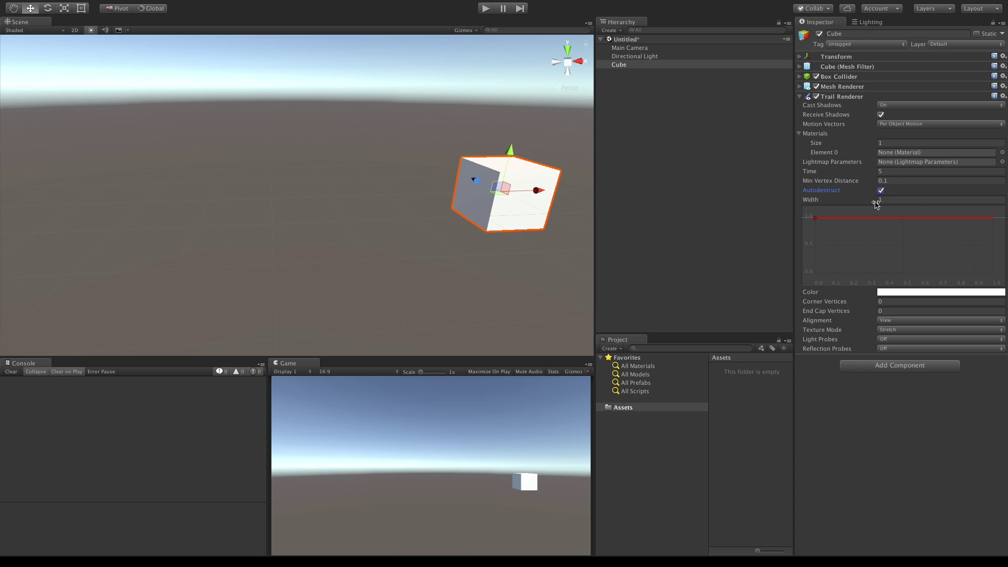
left_click(878, 200)
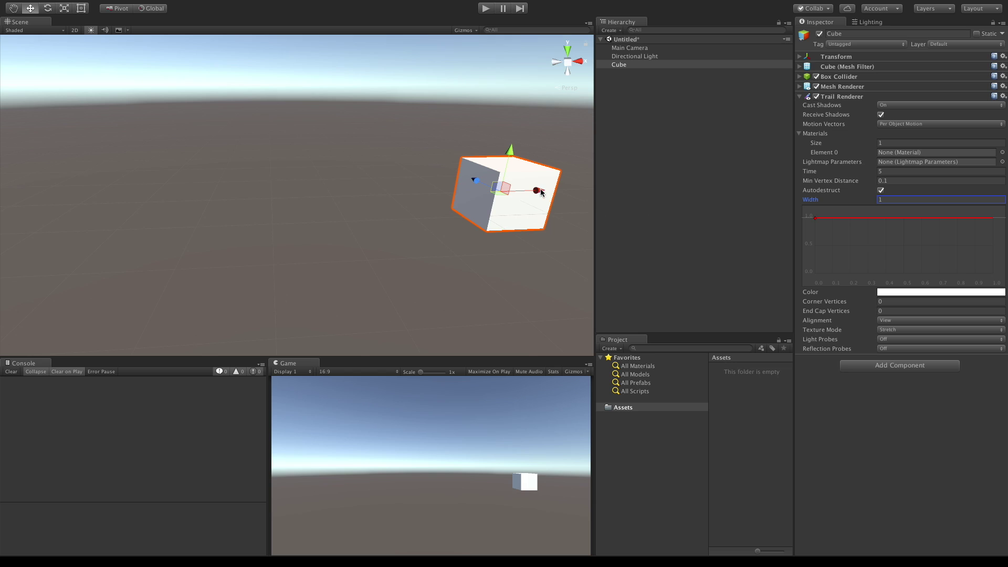
left_click_drag(542, 192, 177, 201)
left_click(869, 203)
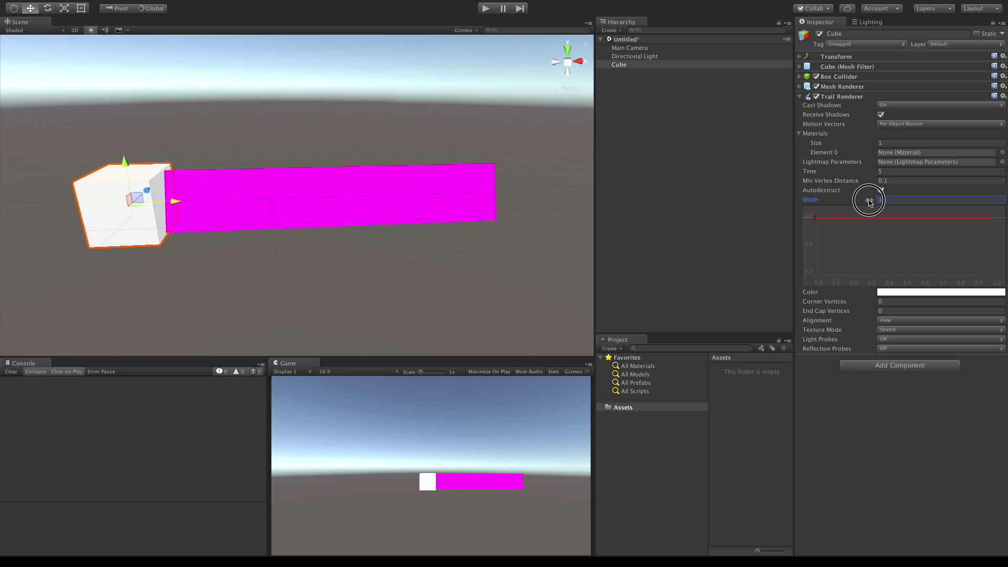
left_click_drag(869, 202, 859, 204)
left_click(902, 200)
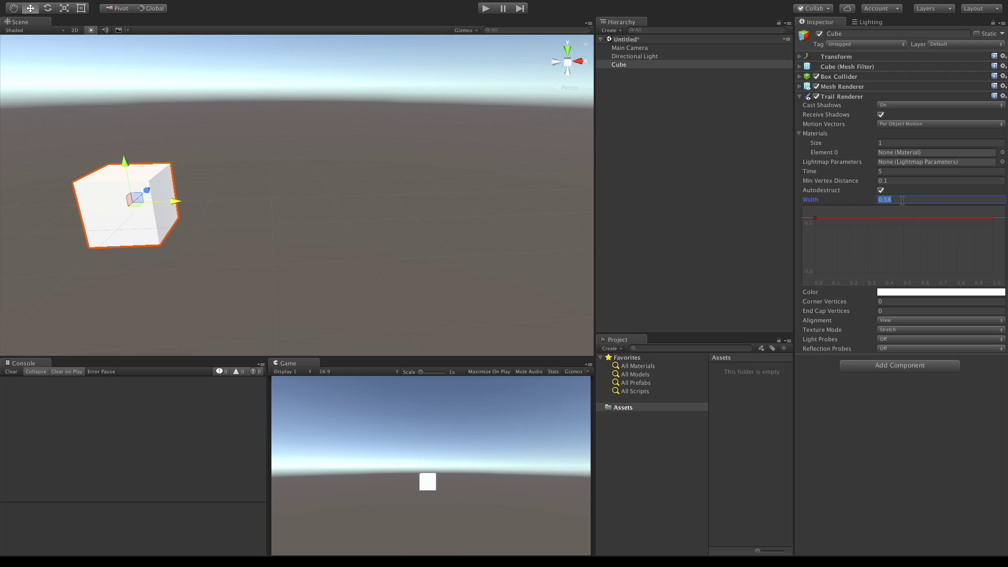
type("1")
Add a width-curve key, reshape it, set Width to 3, and preview the trail
right_click(866, 222)
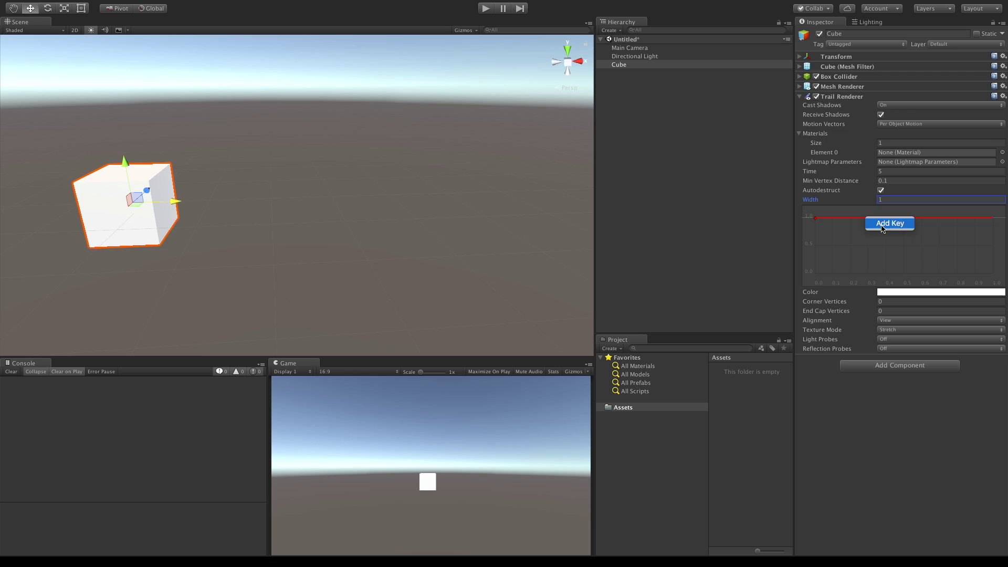
left_click(885, 223)
left_click_drag(864, 219, 872, 246)
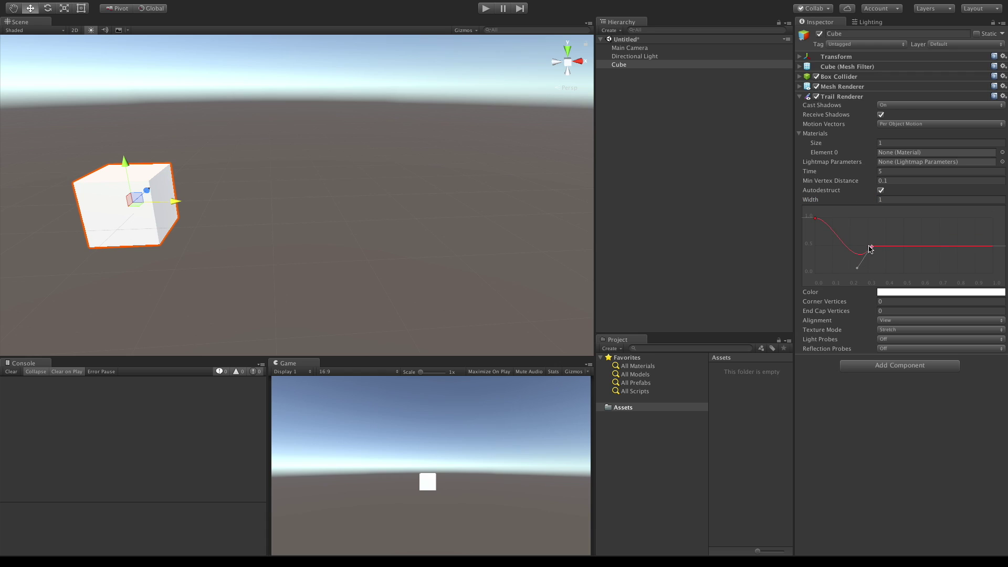
mouse_move(872, 246)
left_mouse_down()
mouse_move(857, 223)
mouse_move(820, 248)
mouse_move(857, 256)
mouse_move(817, 217)
left_mouse_up()
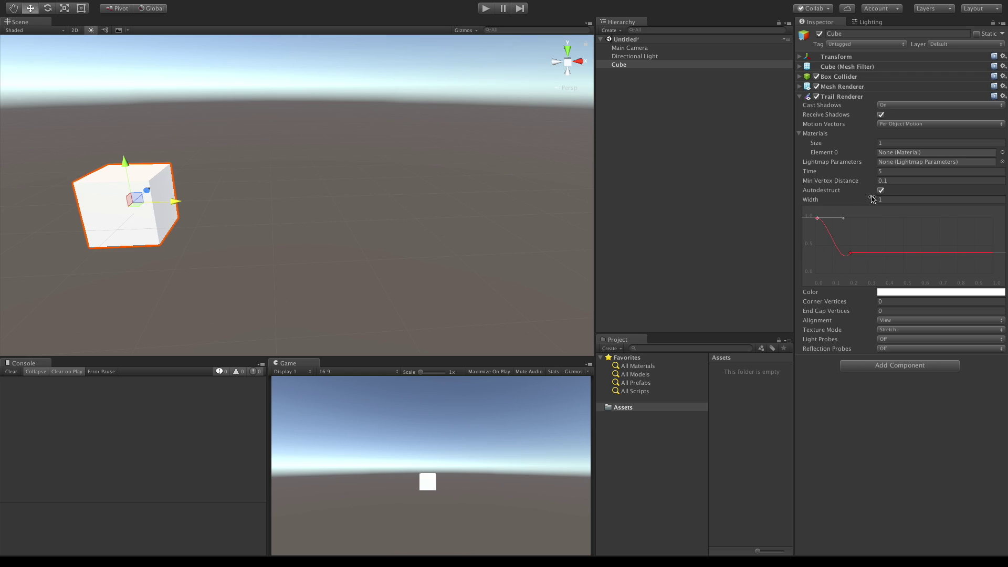
left_click(892, 200)
type("3")
left_click_drag(176, 201, 522, 210)
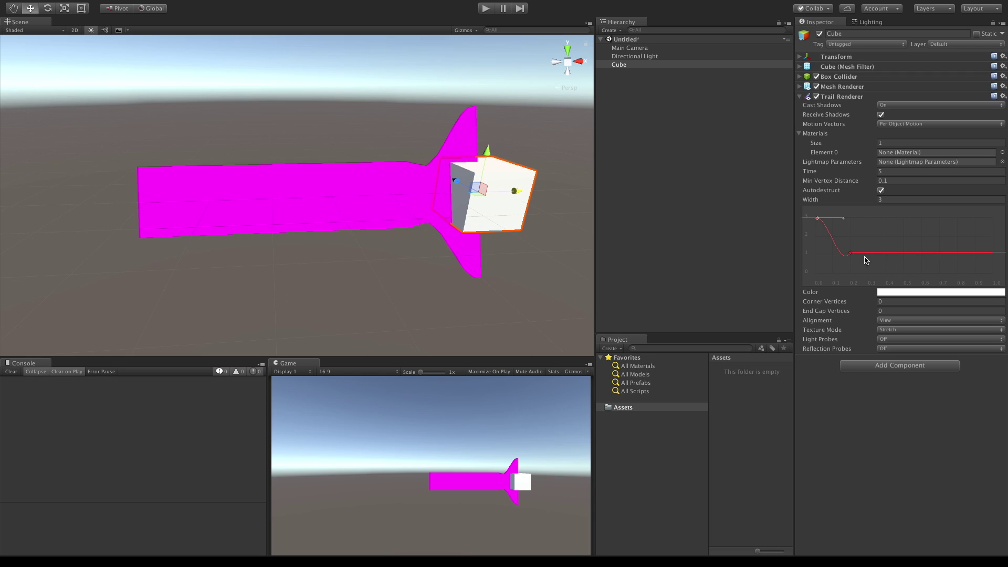
left_click_drag(851, 255, 855, 238)
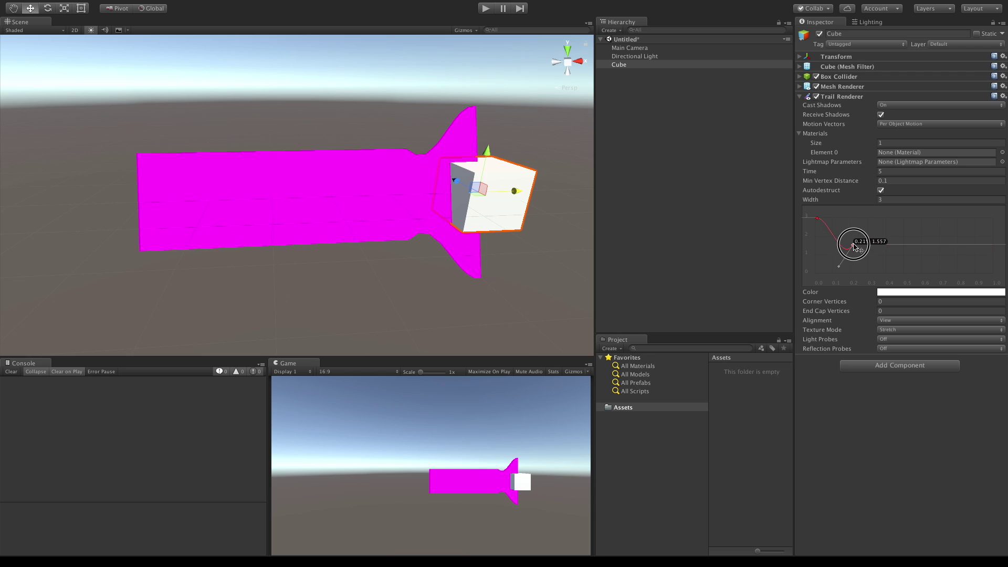
Add a second width-curve key, reshape the curve, and preview the trail
right_click(903, 241)
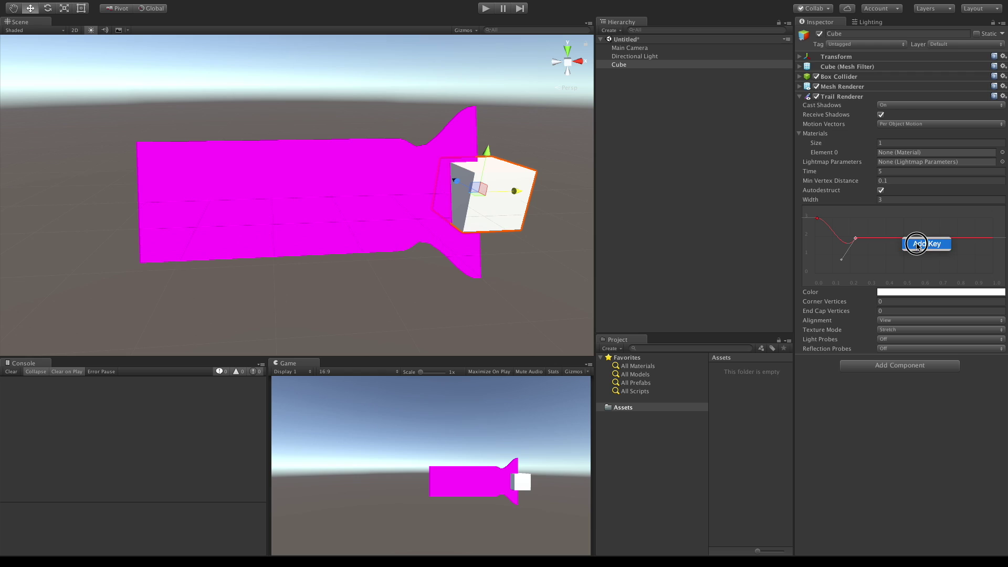
left_click(917, 244)
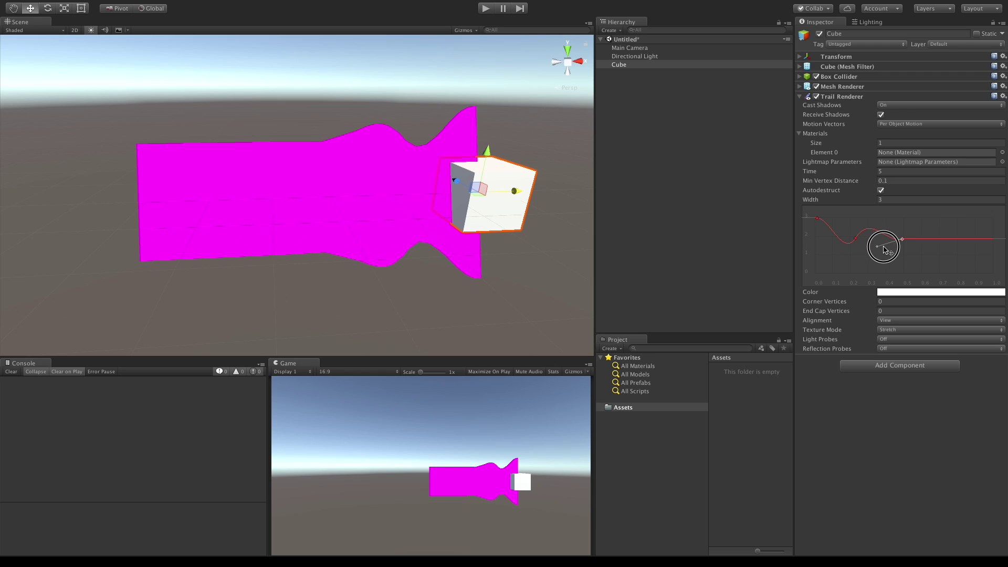
left_click_drag(884, 249, 902, 226)
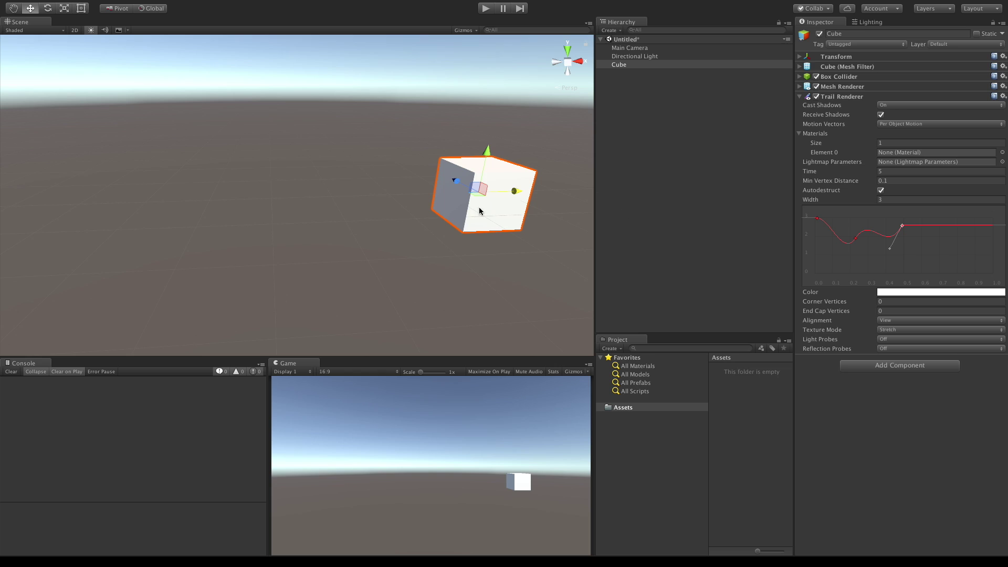
left_click_drag(519, 193, 158, 202)
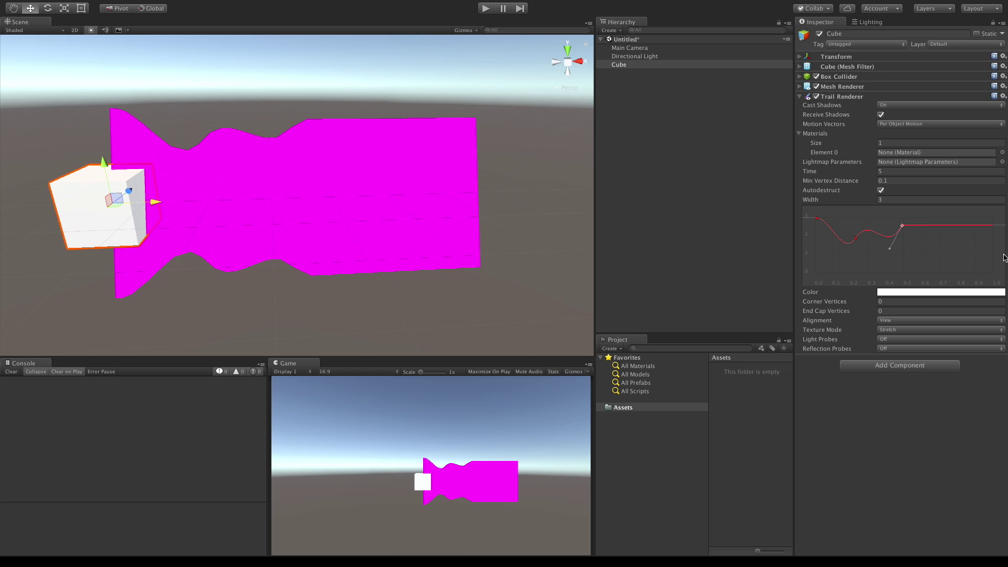
Add a key near the curve's end, lower it to taper the tail, and test
right_click(990, 227)
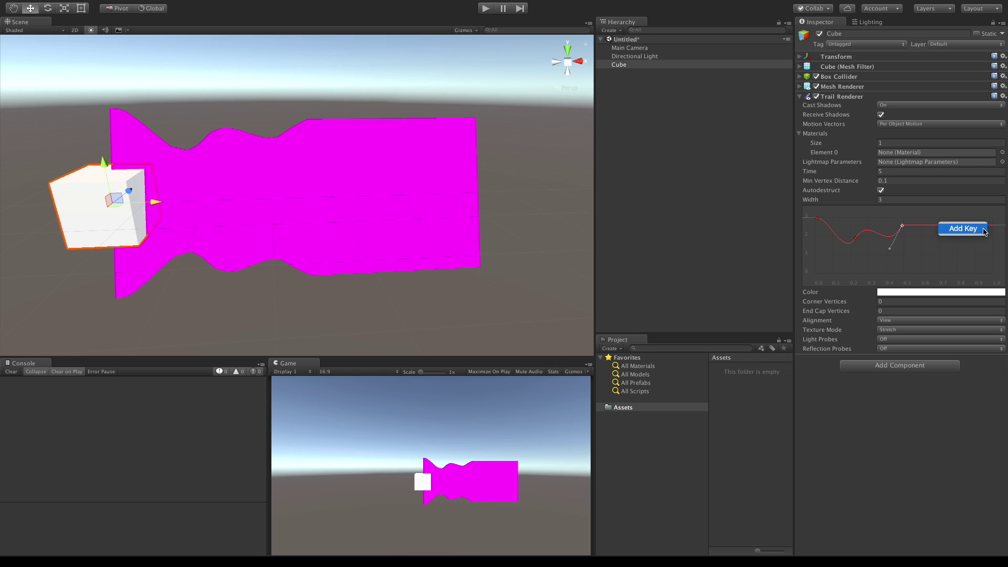
left_click(986, 229)
mouse_move(989, 227)
left_mouse_down()
mouse_move(933, 254)
mouse_move(947, 254)
left_mouse_up()
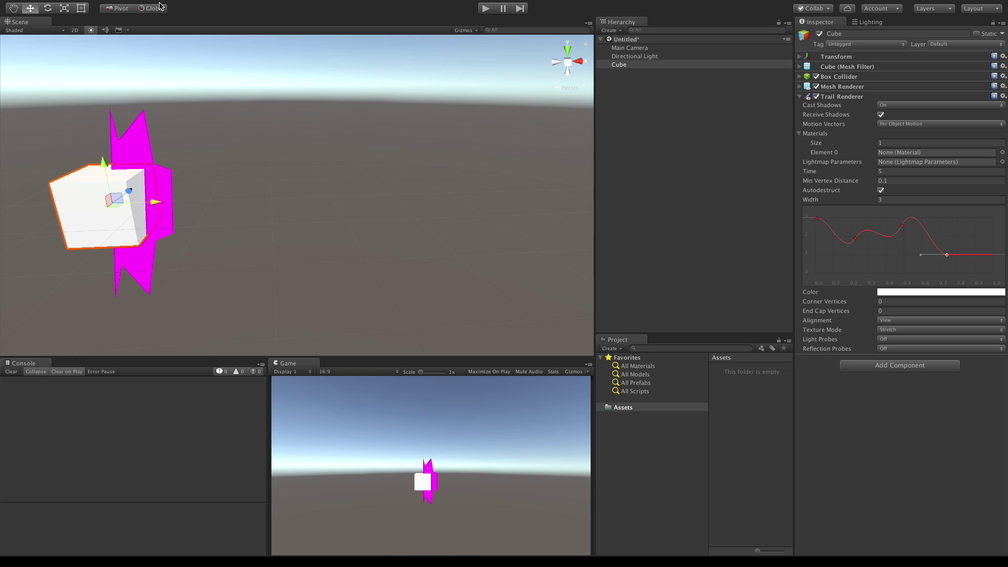
left_click_drag(157, 204, 626, 234)
mouse_move(544, 148)
left_mouse_down()
mouse_move(531, 27)
mouse_move(477, 39)
mouse_move(288, 211)
left_mouse_up()
scroll(357, 202, "down", 5)
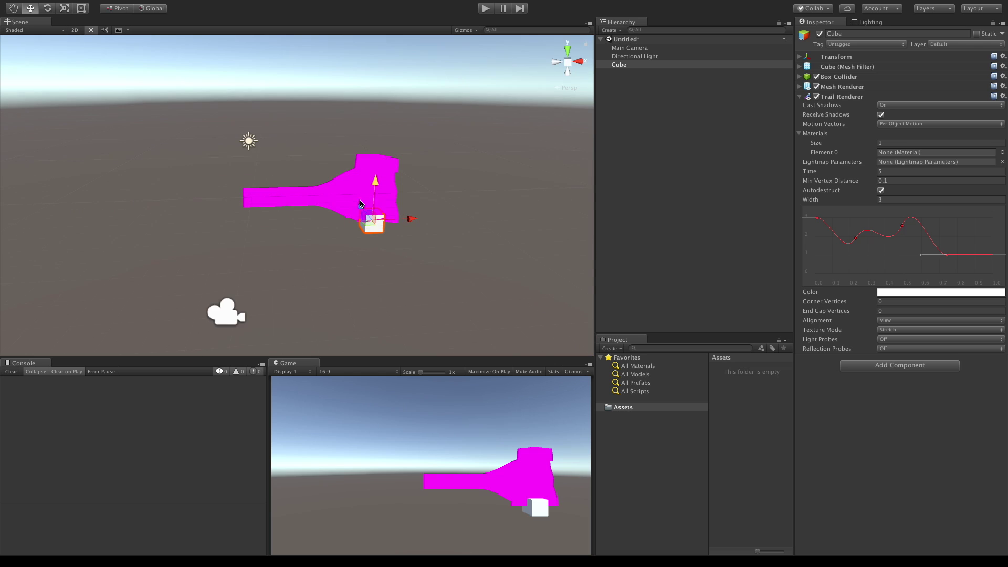
Move the cube left and up to draw a trail, then delete one extra width-curve key
mouse_move(398, 220)
left_mouse_down()
mouse_move(128, 247)
mouse_move(97, 231)
left_mouse_up()
left_click_drag(47, 169, 65, 38)
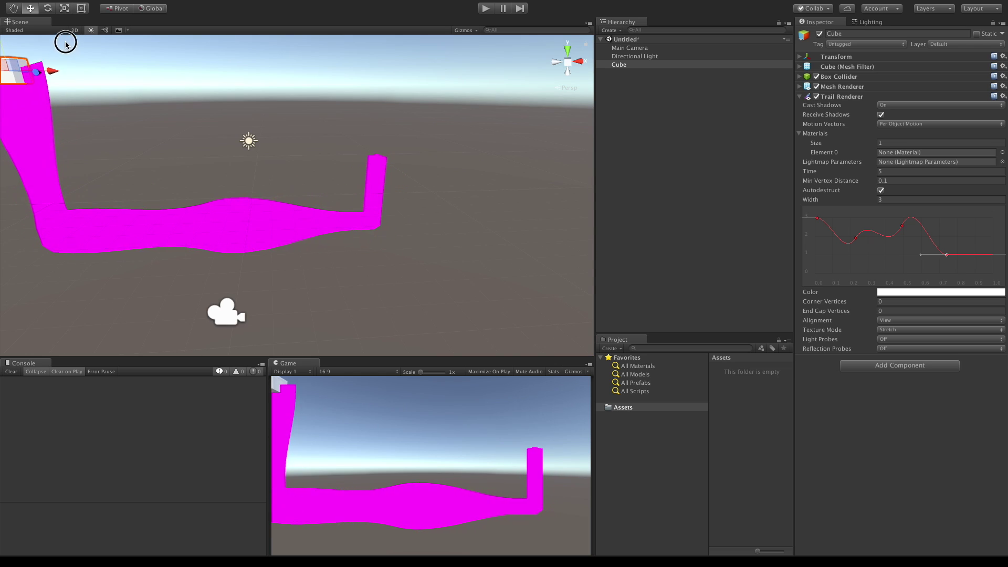
scroll(183, 137, "down", 3)
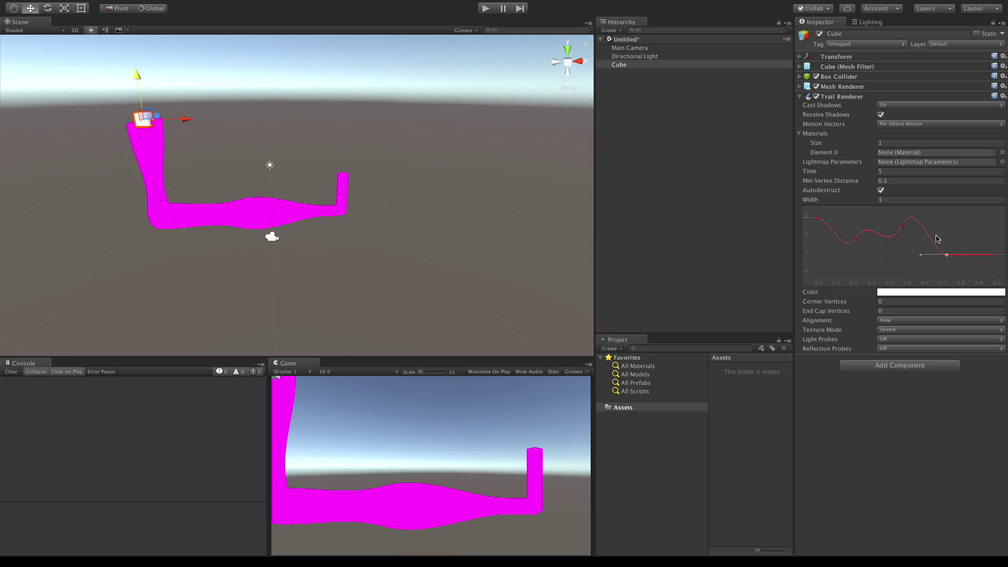
right_click(821, 219)
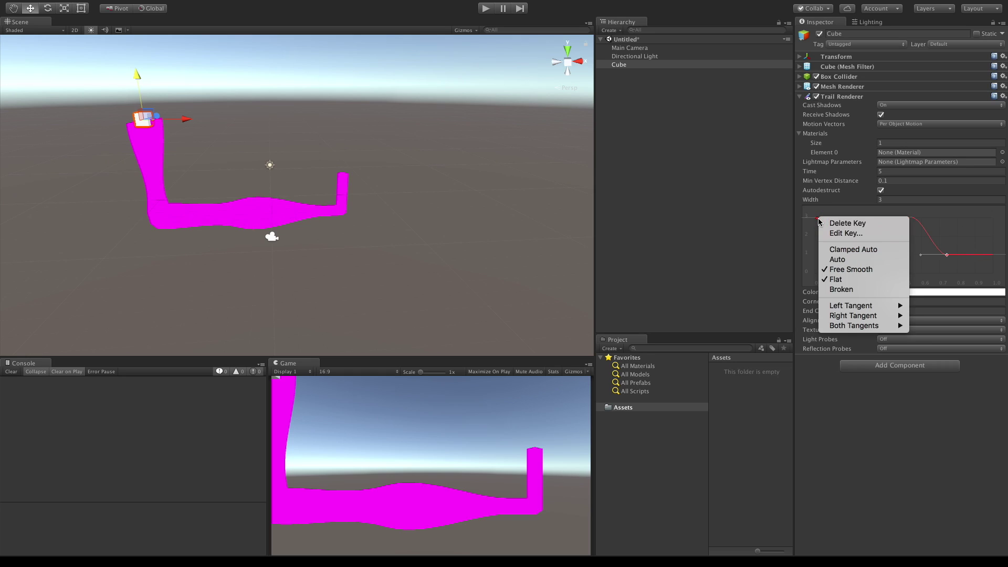
left_click(860, 226)
Delete the remaining width-curve keys near 0.2, 0.47 and 0.7
right_click(856, 240)
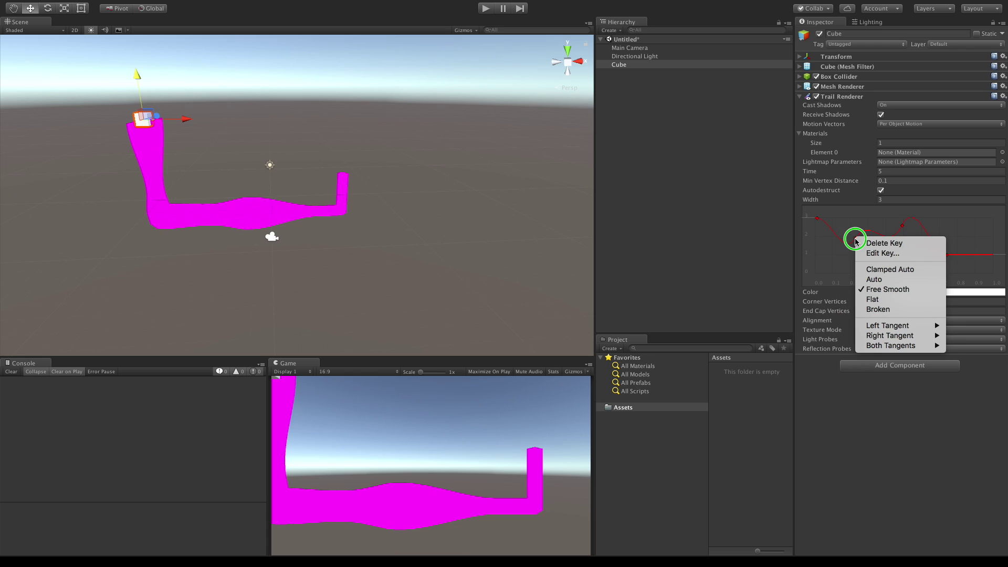
left_click(885, 243)
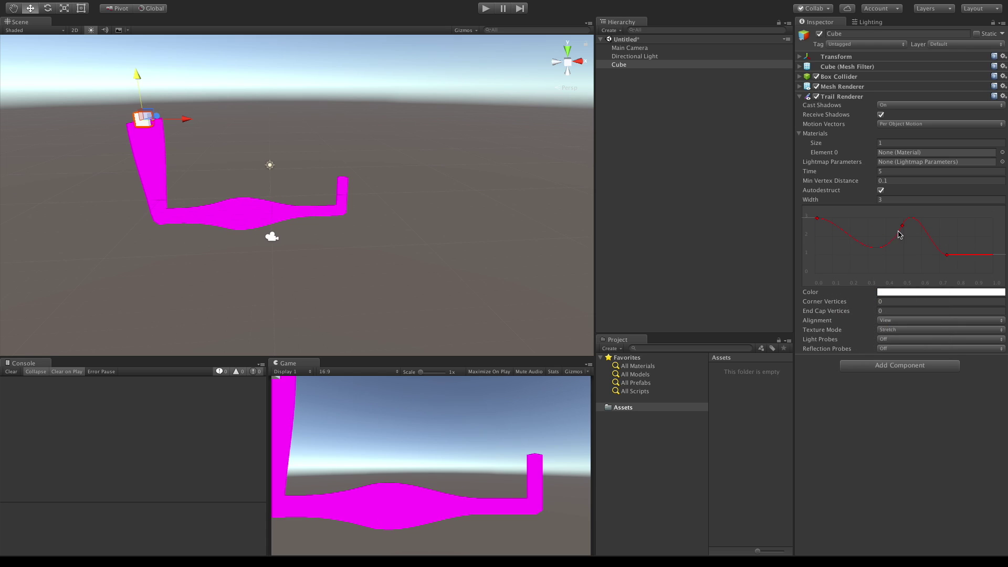
right_click(902, 227)
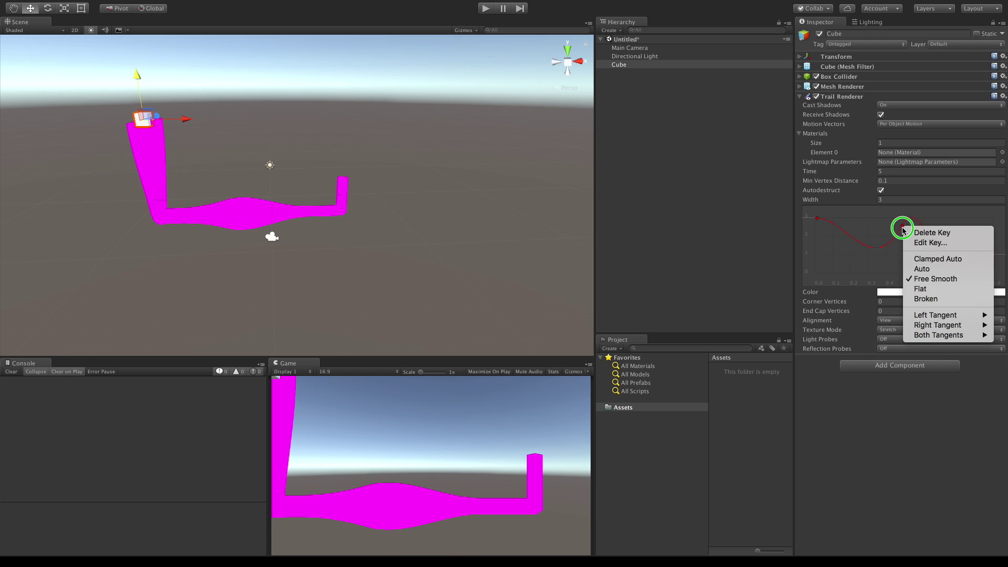
left_click(948, 235)
right_click(949, 257)
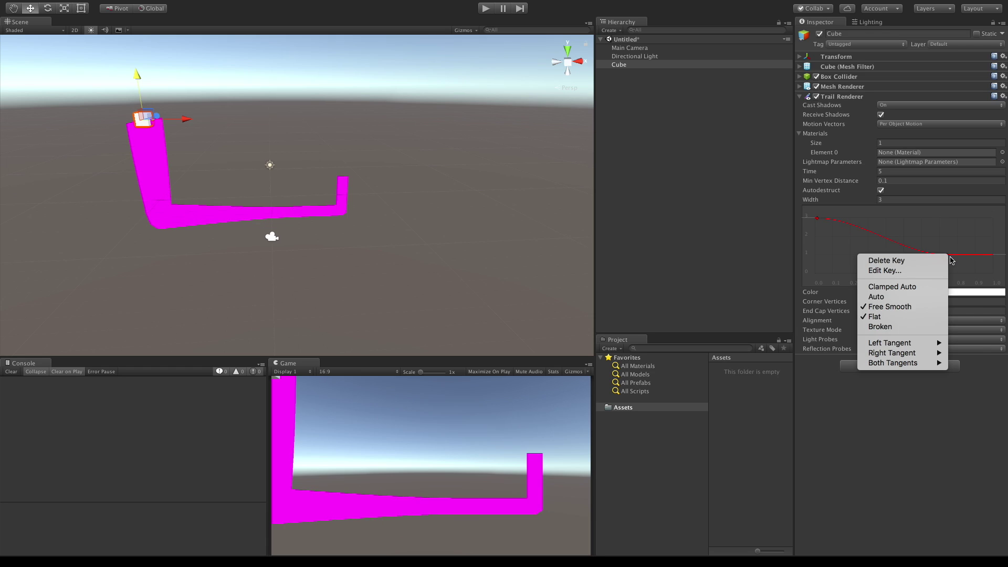
left_click(942, 263)
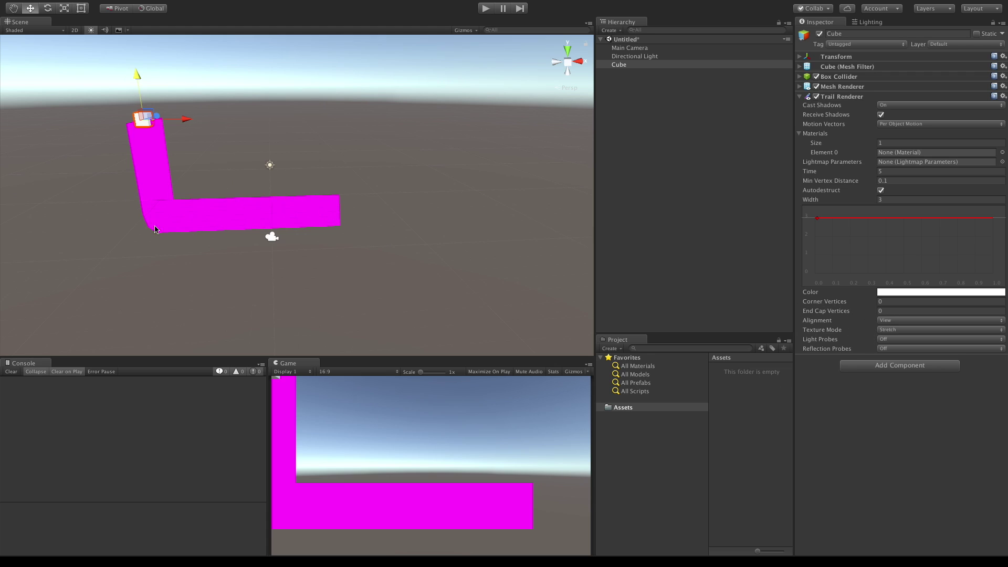
Try Corner Vertices 10 on a U-shaped test trail, then set it back to 0
left_click(906, 301)
type("10")
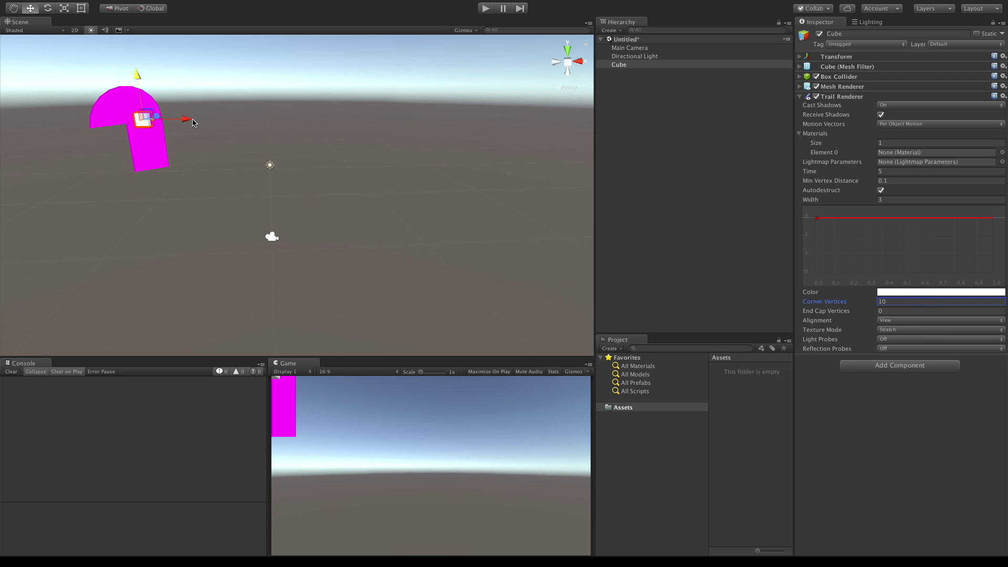
left_click_drag(193, 122, 462, 117)
left_click_drag(420, 84, 406, 221)
left_click_drag(441, 251, 237, 223)
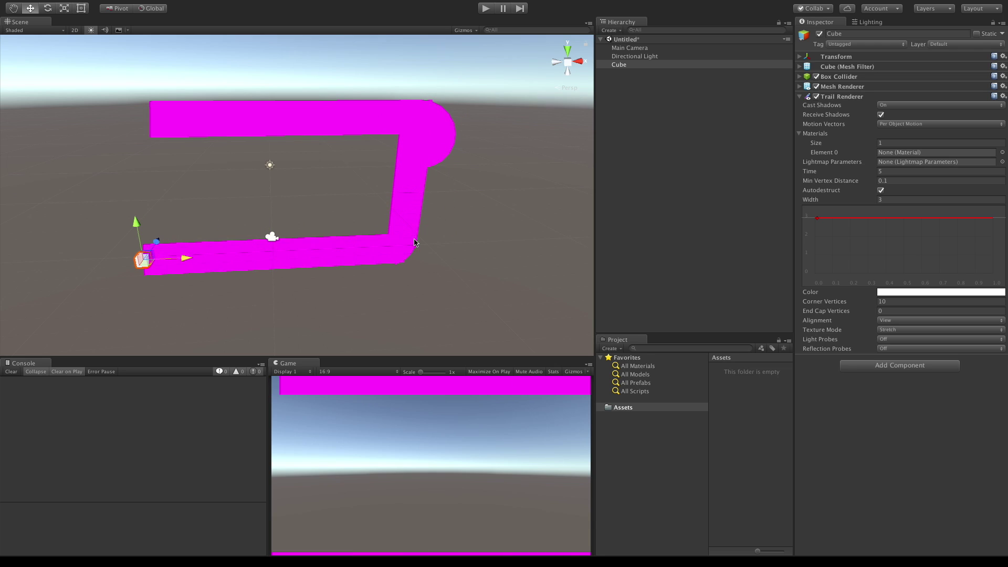
left_click(895, 301)
type("0")
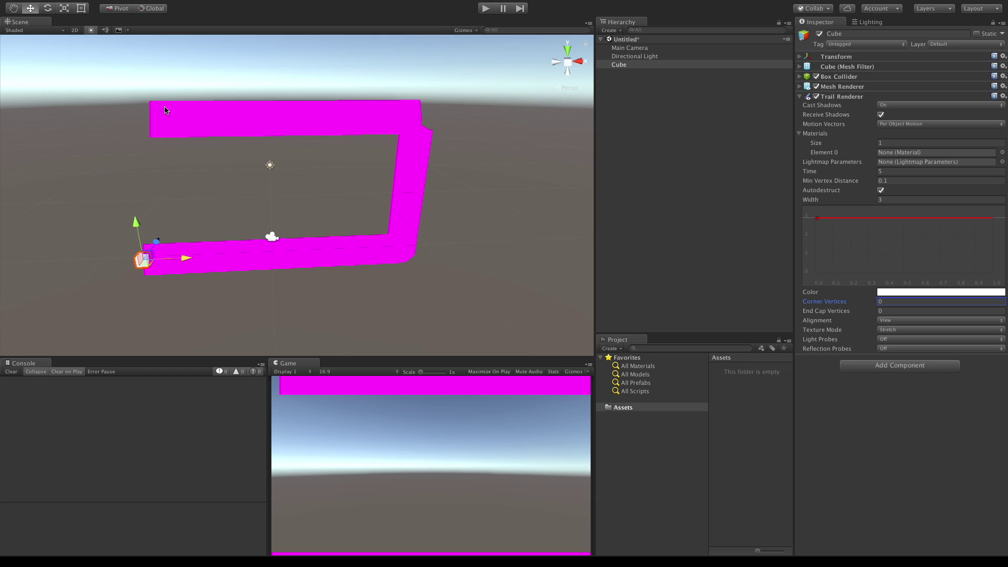
Set the Trail Renderer's End Cap Vertices to 10
left_click(913, 310)
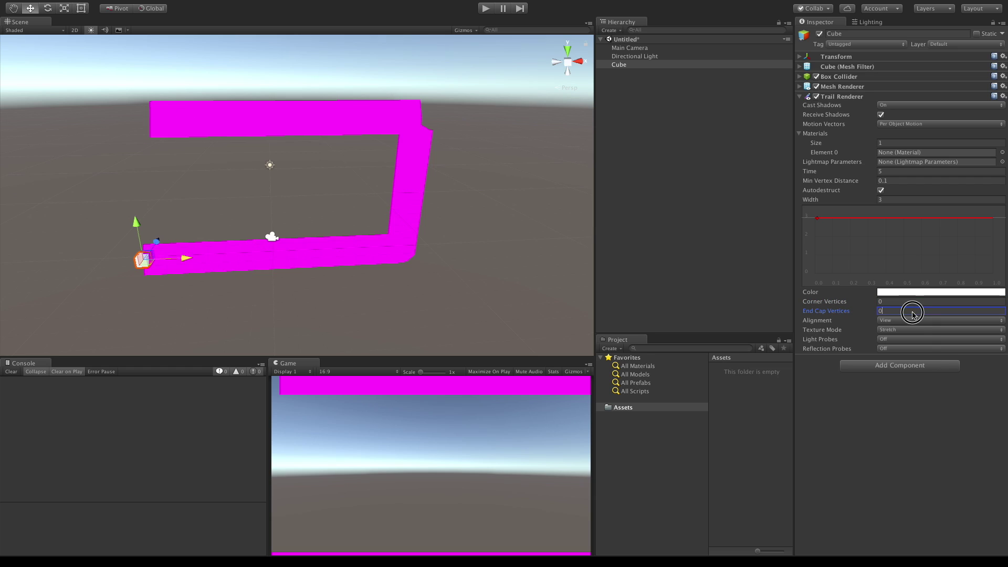
type("10")
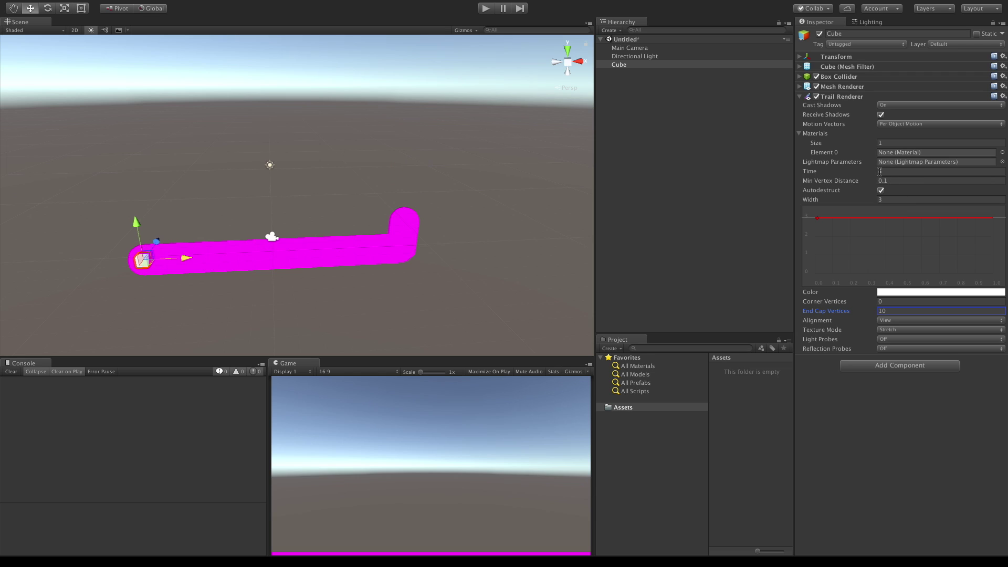
left_click(908, 453)
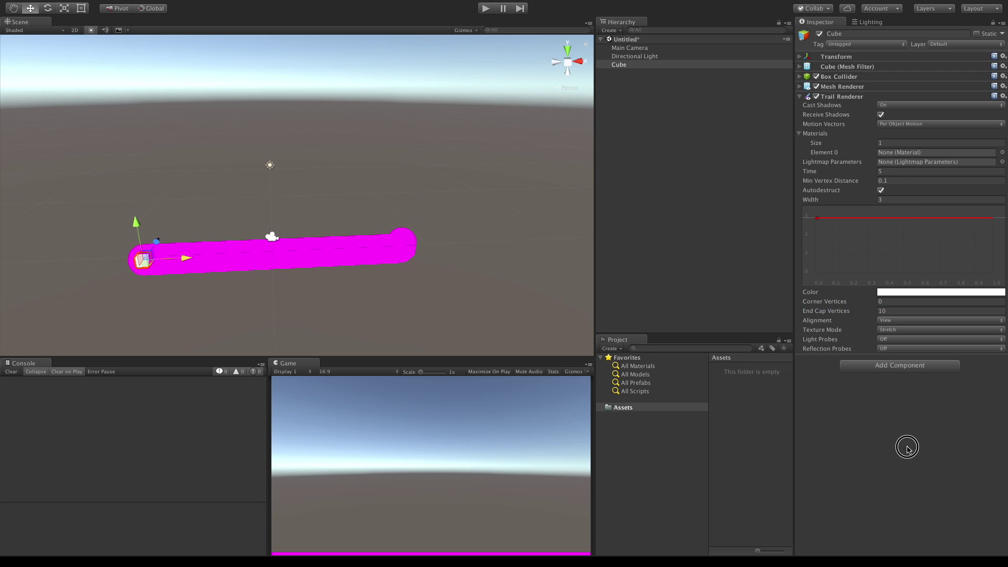
left_click(908, 449)
Move the cube to draw an arch-shaped trail, then set Corner Vertices to 10
left_click_drag(137, 225, 113, 73)
left_click_drag(159, 116, 463, 127)
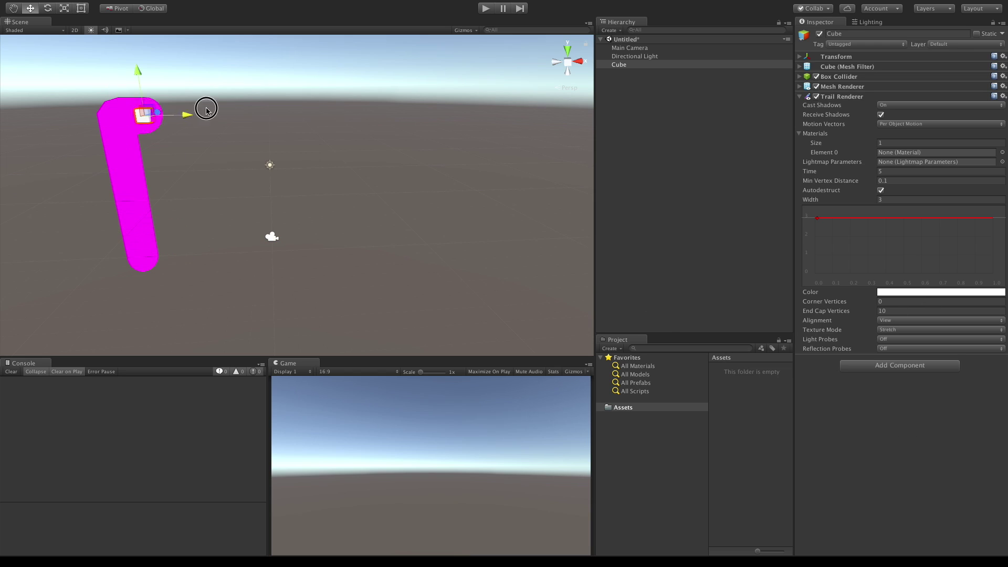
left_click_drag(412, 74, 460, 231)
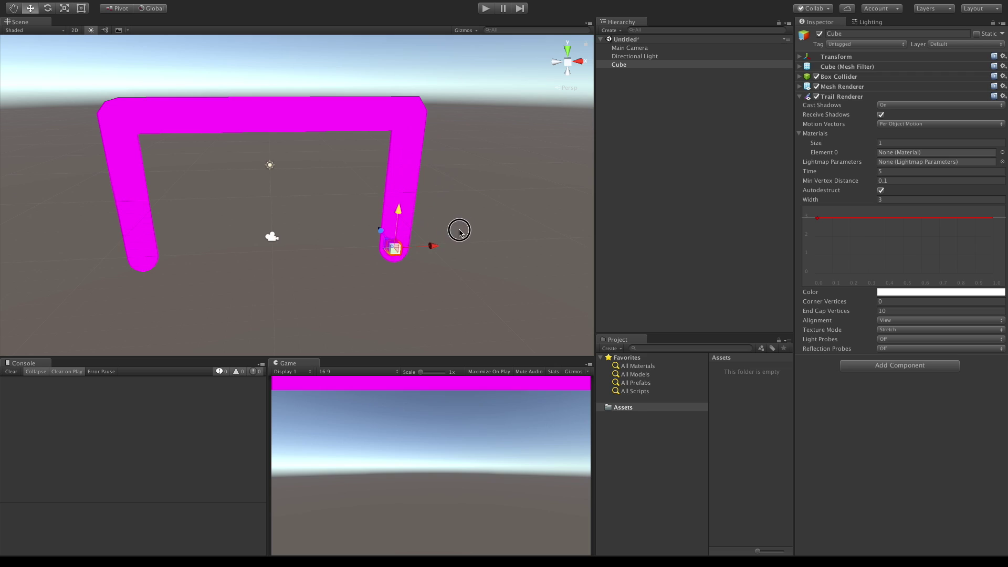
left_click(895, 302)
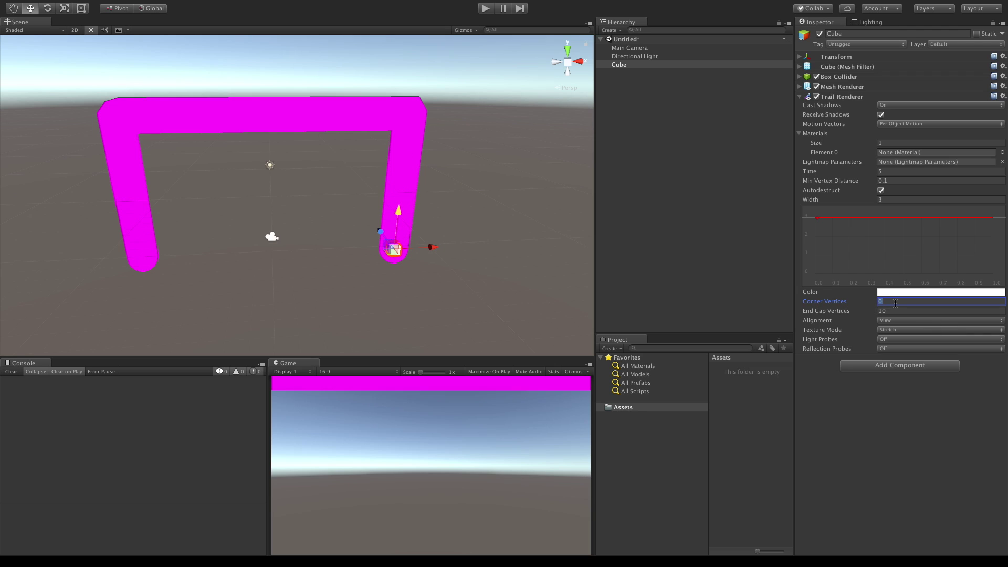
type("10")
Set the trail Alignment to Local and move the cube to trace a 2-shaped trail
left_click(891, 321)
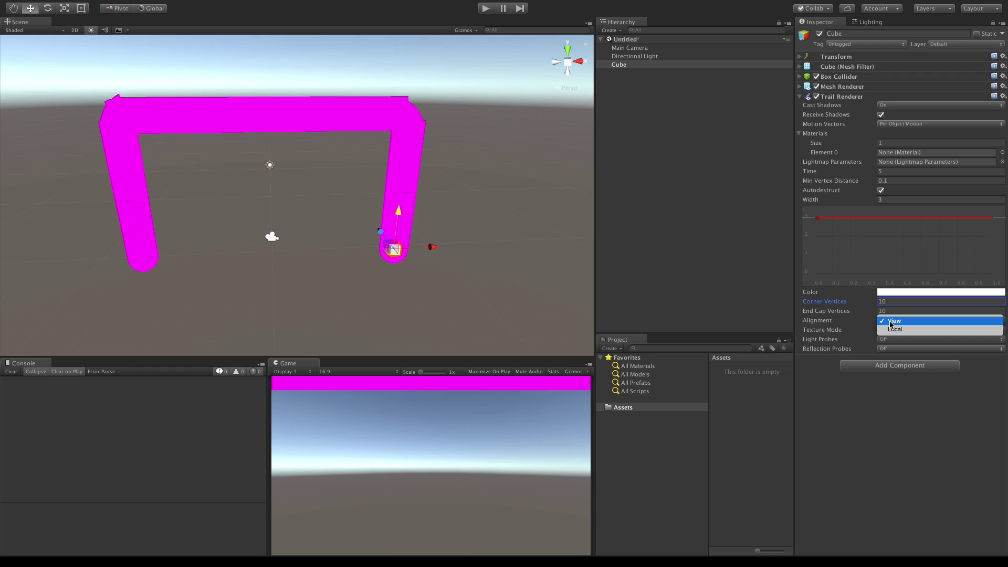
left_click(900, 329)
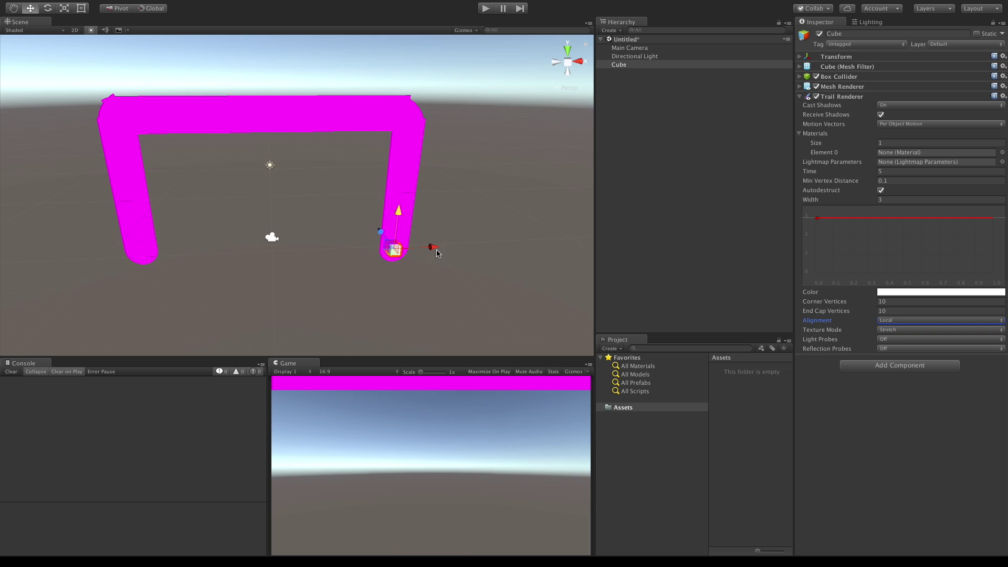
mouse_move(432, 247)
left_mouse_down()
mouse_move(328, 235)
mouse_move(284, 160)
left_mouse_up()
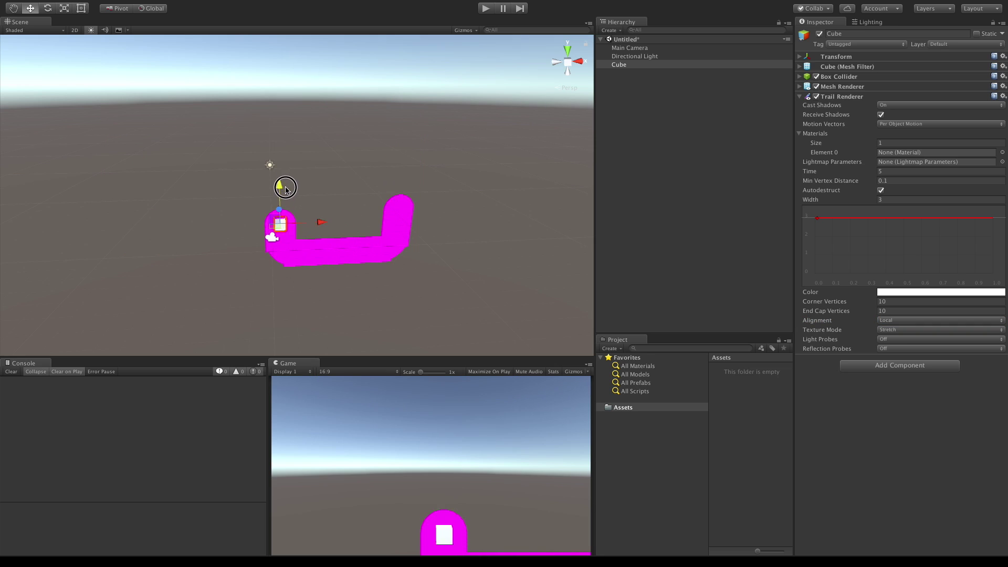
left_click_drag(322, 198, 384, 201)
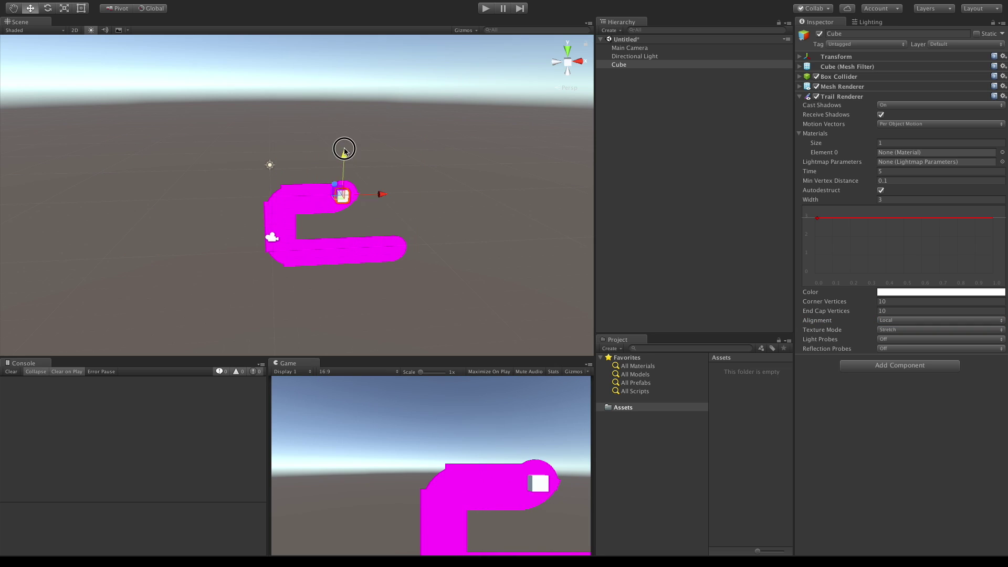
left_click_drag(342, 155, 342, 120)
left_click_drag(379, 163, 281, 147)
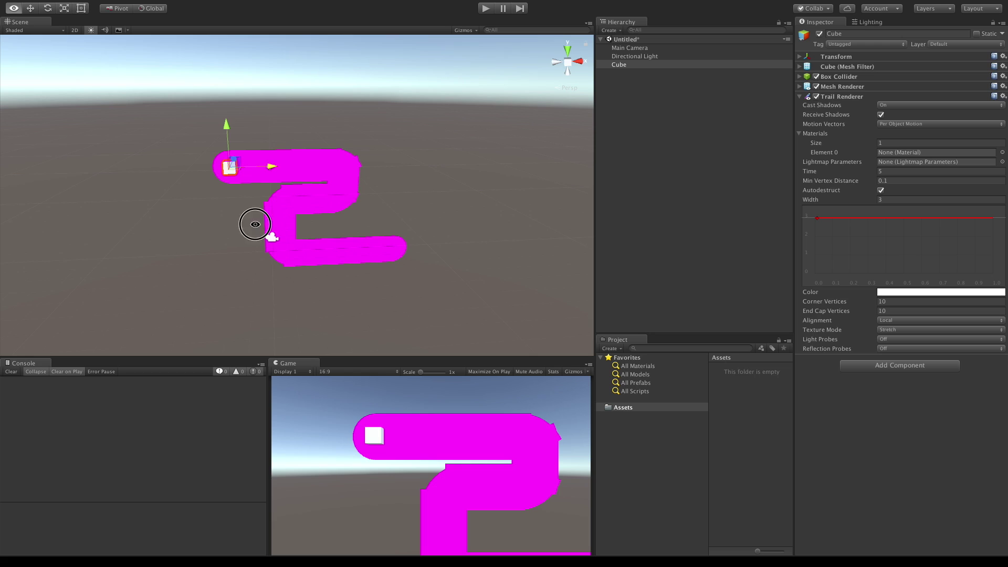
mouse_move(254, 228)
left_mouse_down("alt")
mouse_move(791, 235)
mouse_move(368, 231)
left_mouse_up("alt")
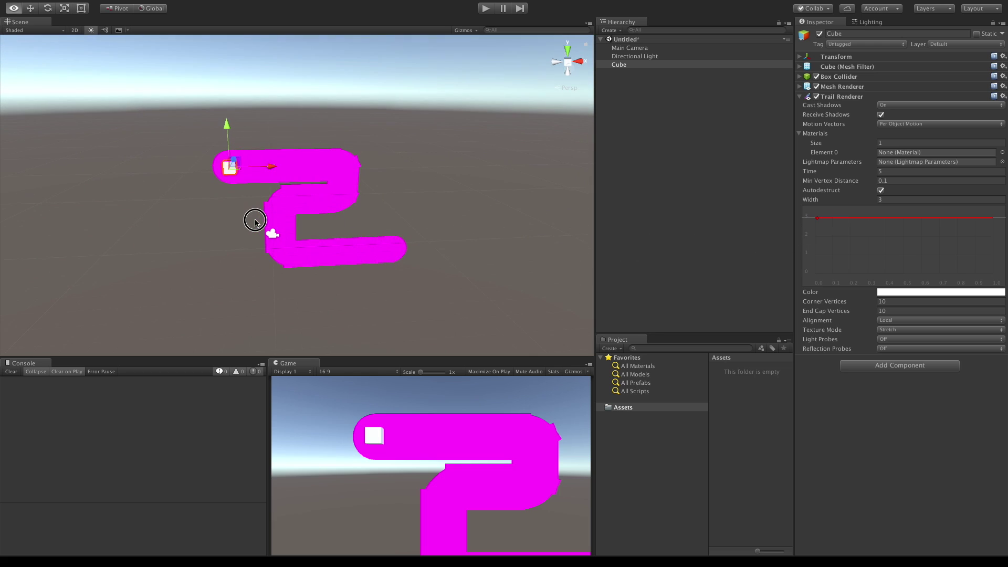
Keep Texture Mode on Stretch and switch Alignment back to View
left_click(912, 329)
left_click(869, 318)
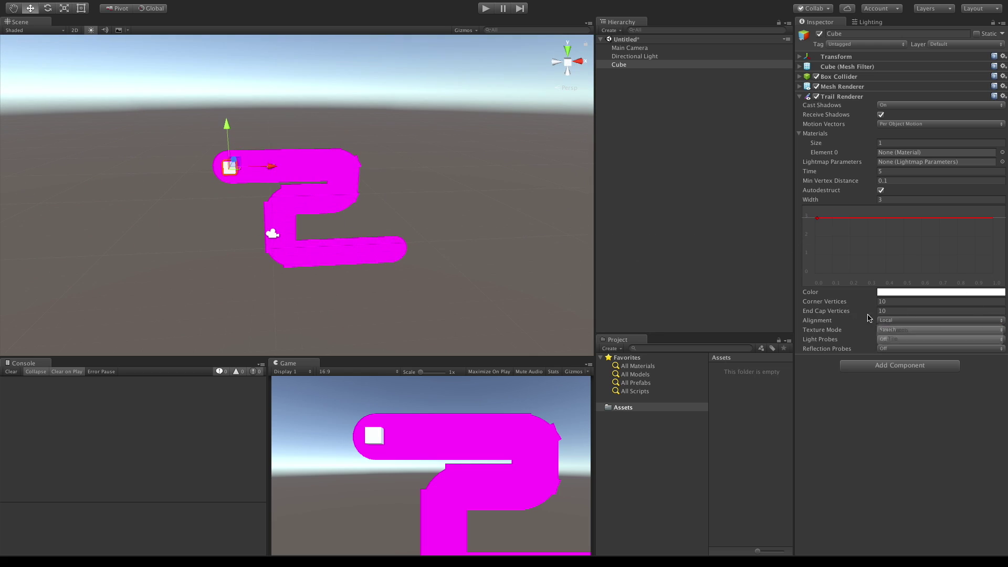
left_click(904, 319)
left_click(905, 313)
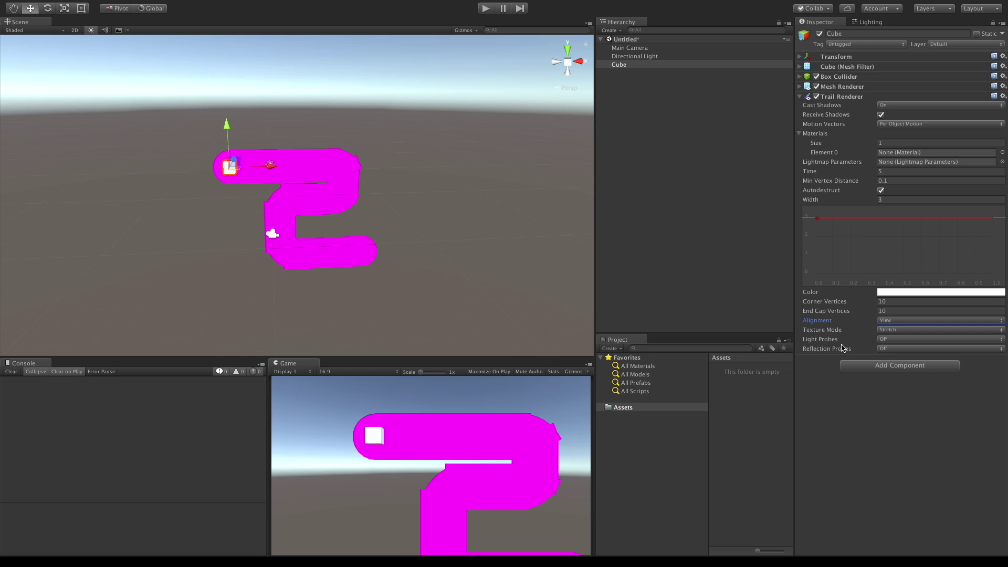
Create a material named Trail using the Particles/Additive shader
right_click(744, 404)
mouse_move(802, 379)
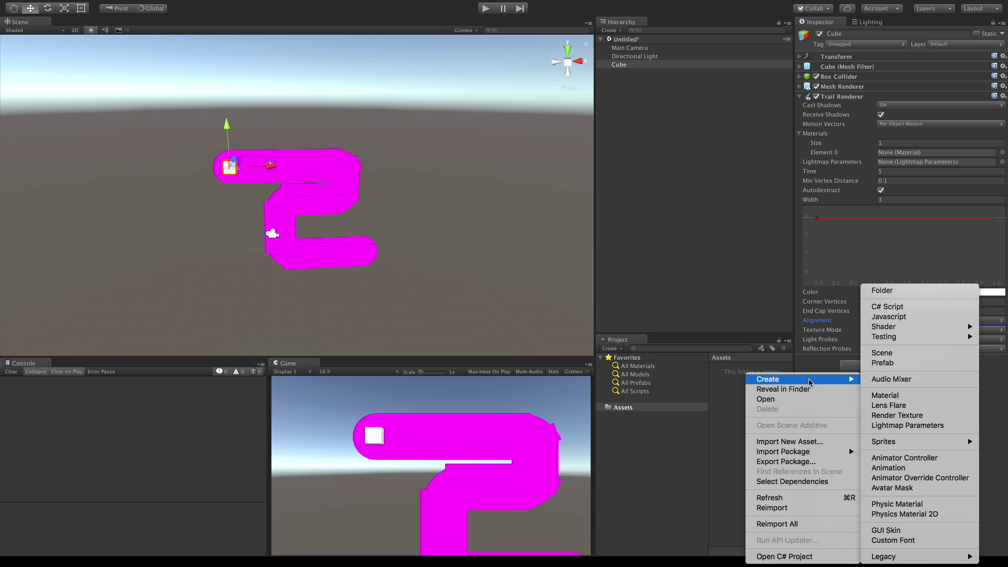
left_click(934, 402)
type("Trail")
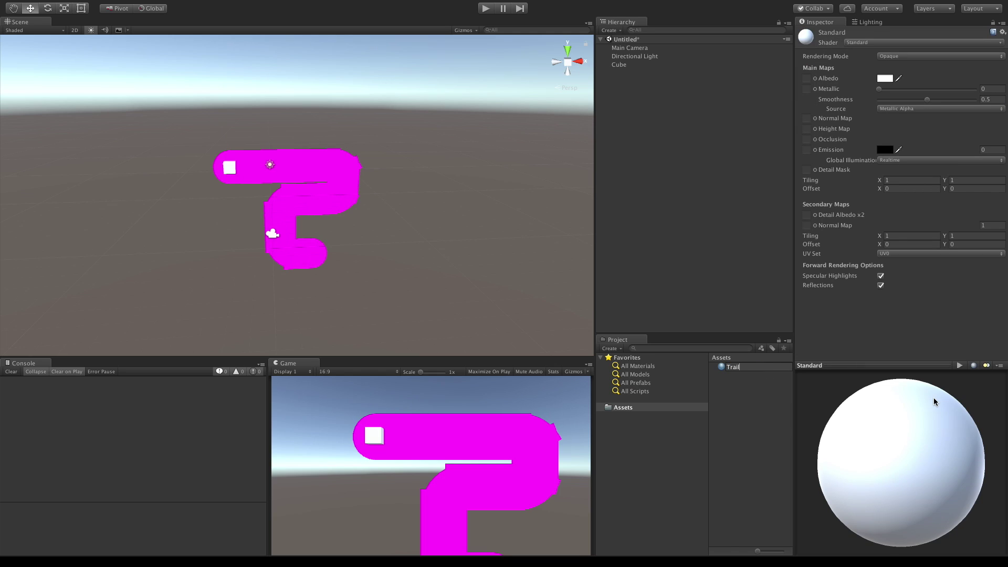
key("Return")
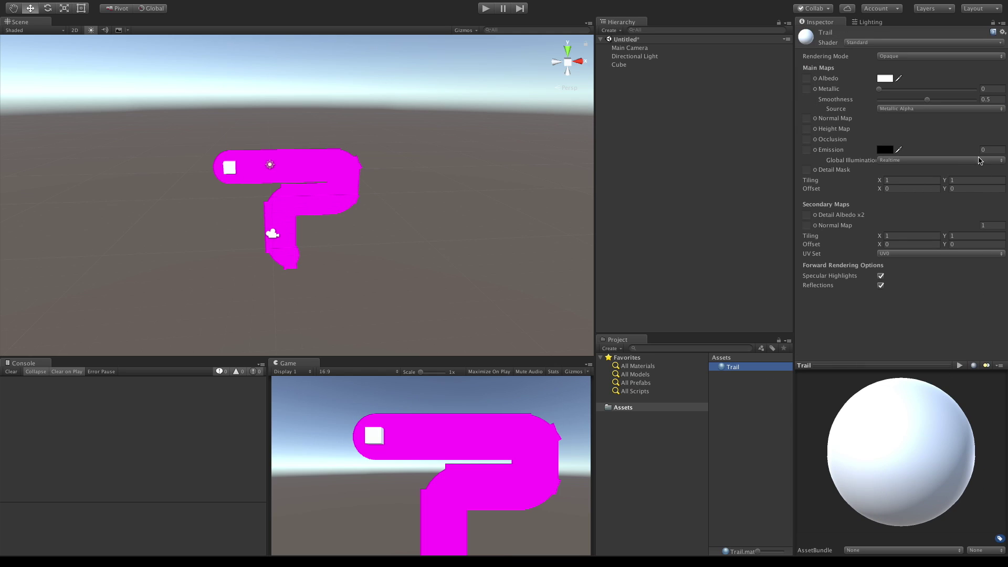
left_click(882, 42)
mouse_move(866, 103)
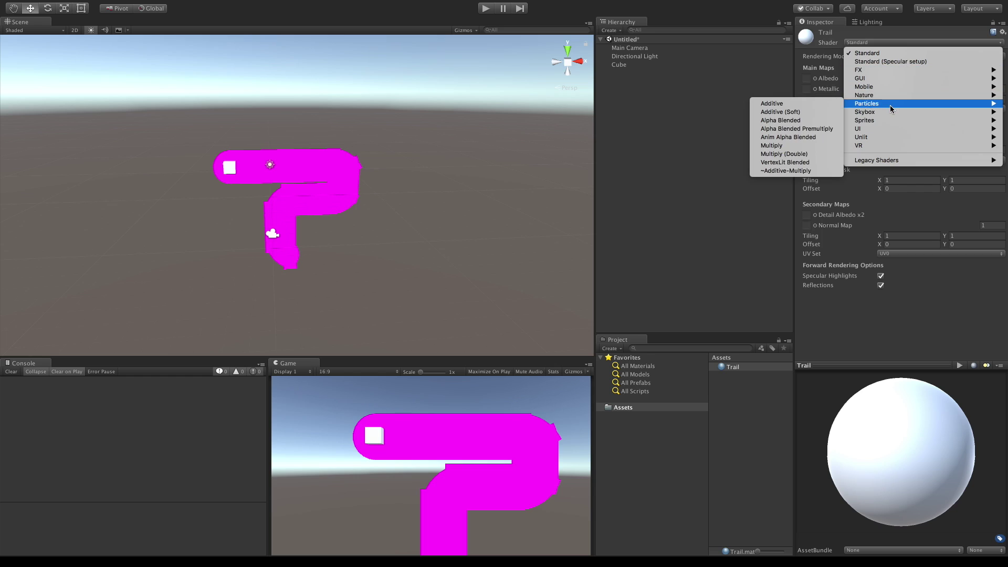
left_click(772, 103)
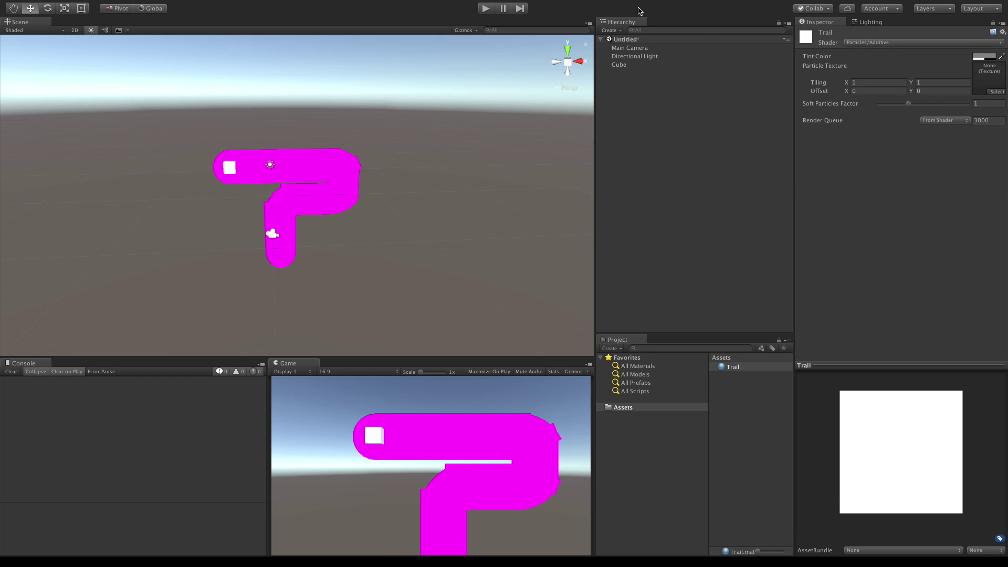
Assign the Trail material to the Cube's Trail Renderer and move the cube to see a white trail
left_click(619, 65)
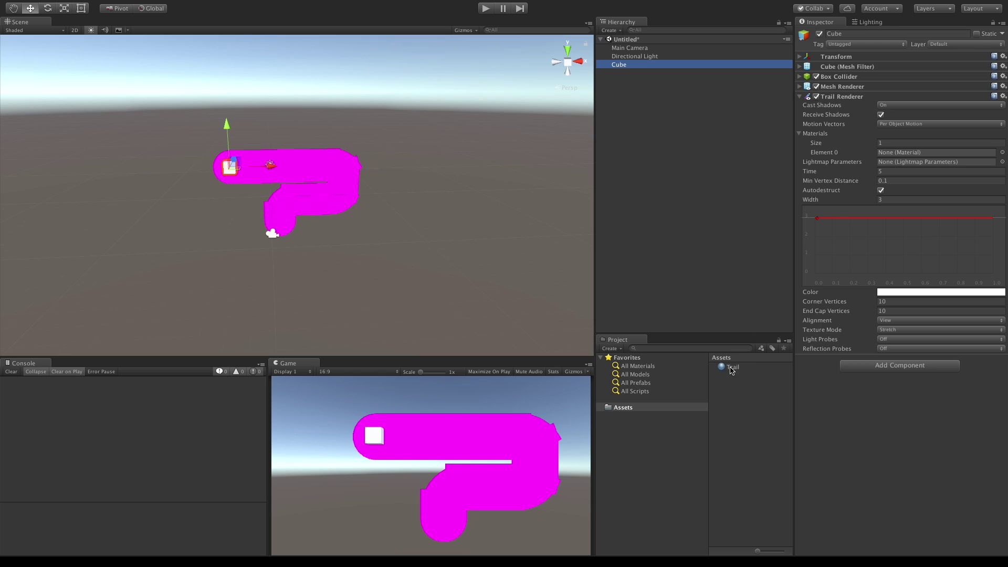
left_click_drag(732, 370, 895, 153)
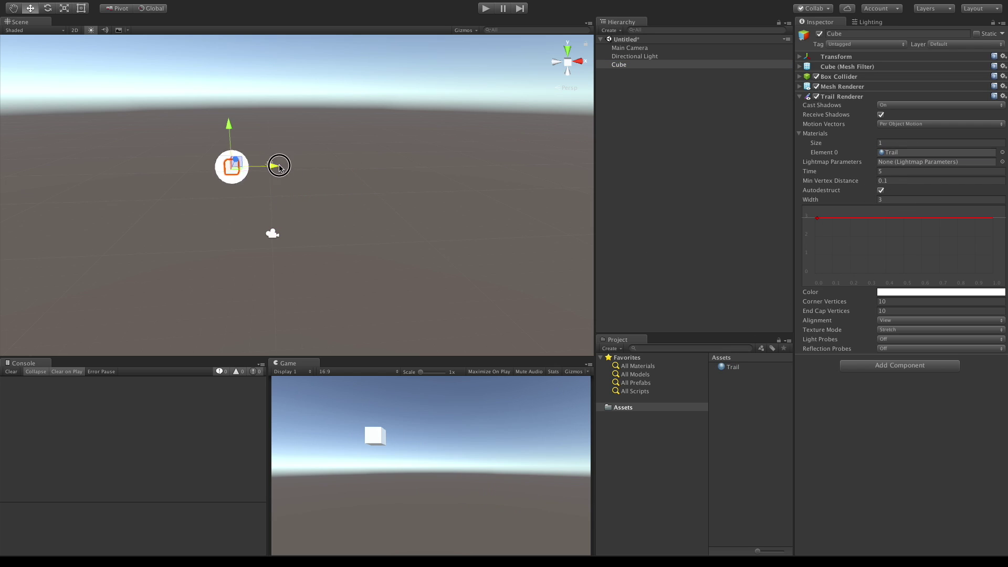
left_click_drag(277, 164, 500, 195)
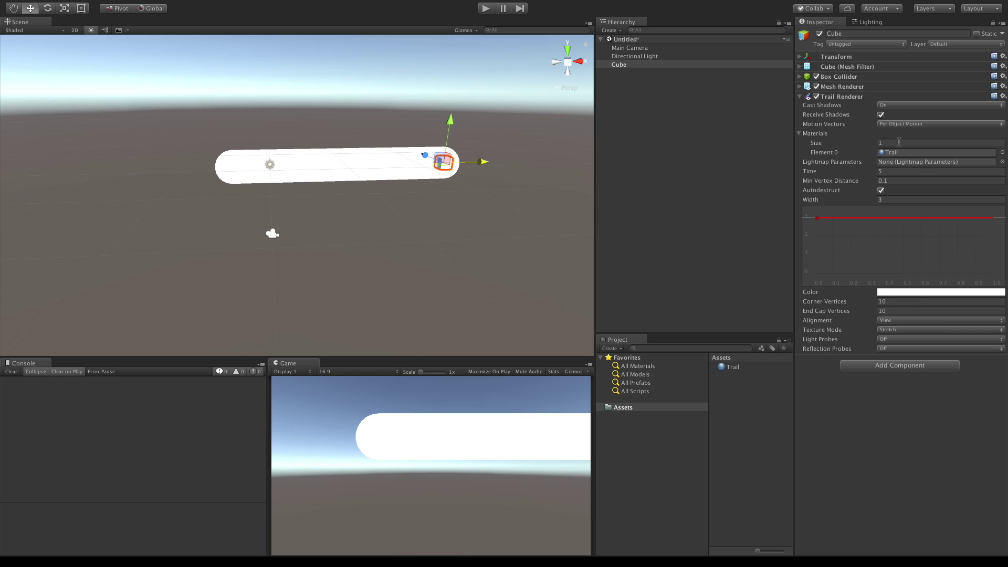
Change the trail gradient's end colour key from its previous colour to lime green (ACFF29)
left_click(919, 292)
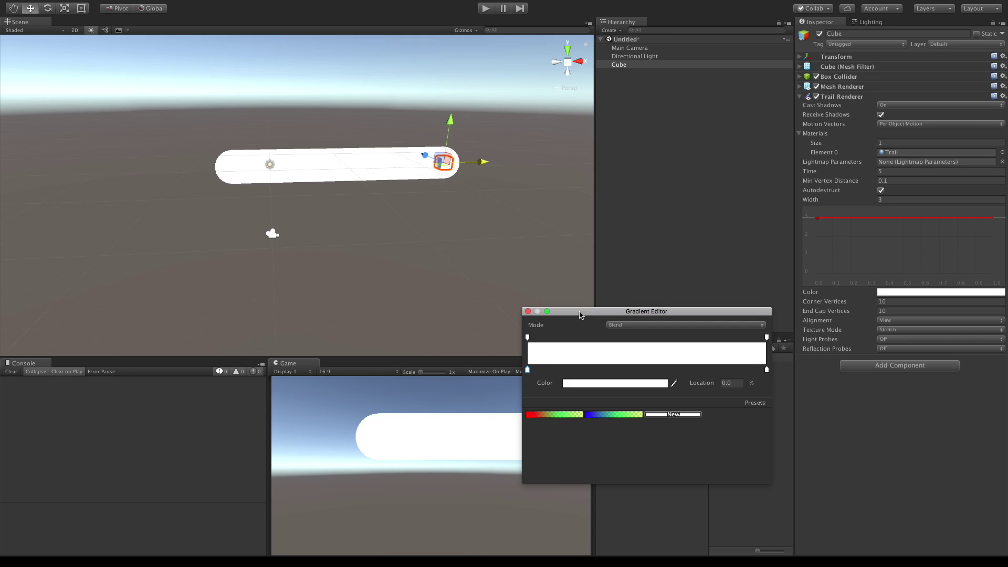
left_click_drag(579, 315, 569, 322)
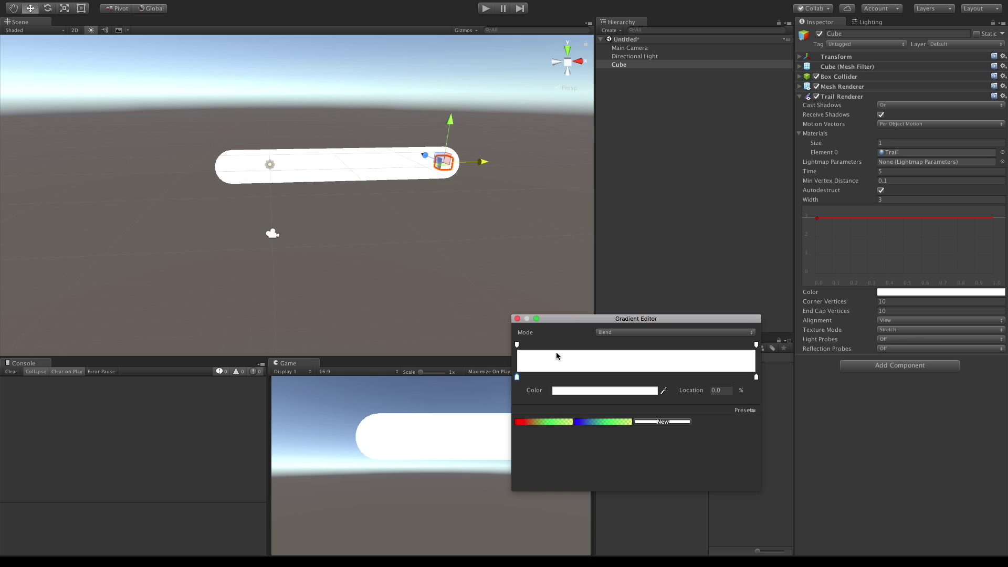
left_click(756, 377)
left_click(640, 392)
left_click_drag(672, 266, 647, 199)
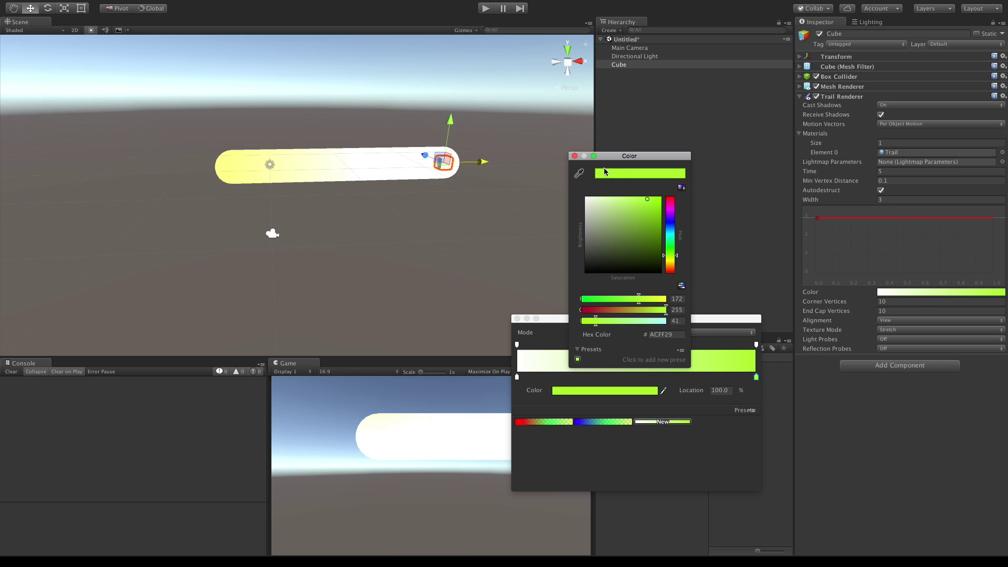
left_click(575, 156)
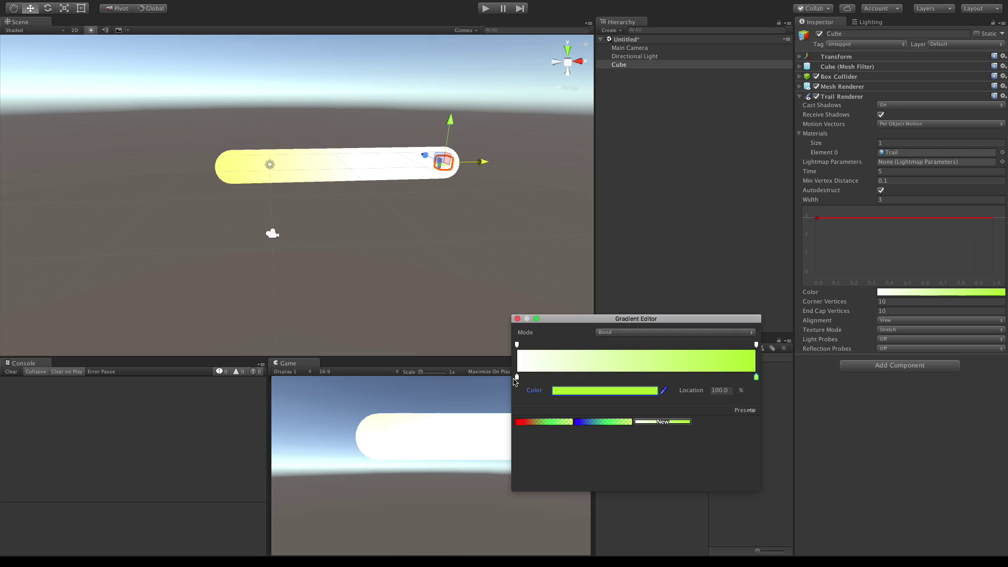
left_click(517, 377)
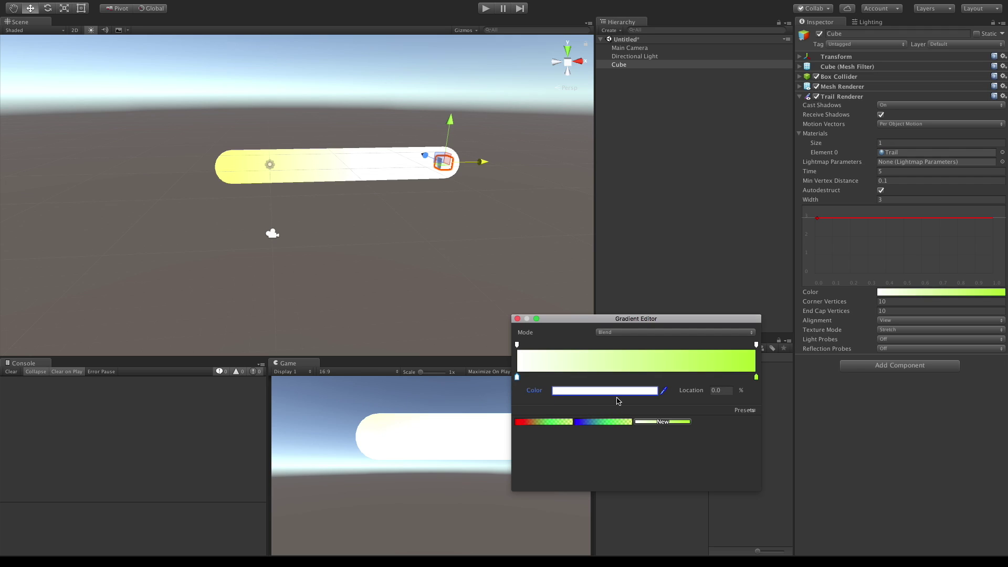
Set the gradient's start colour key to blue
double_click(517, 378)
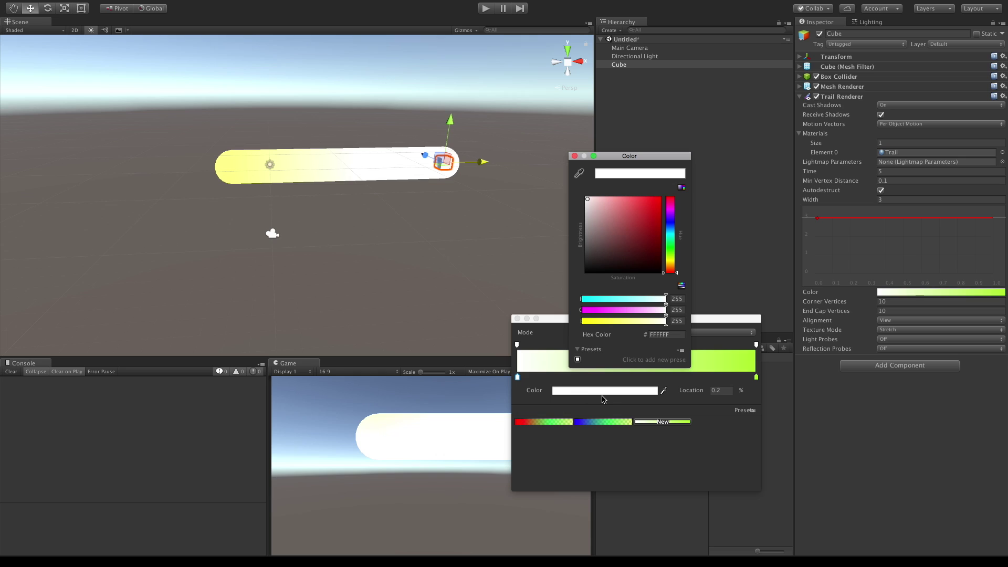
left_click(671, 221)
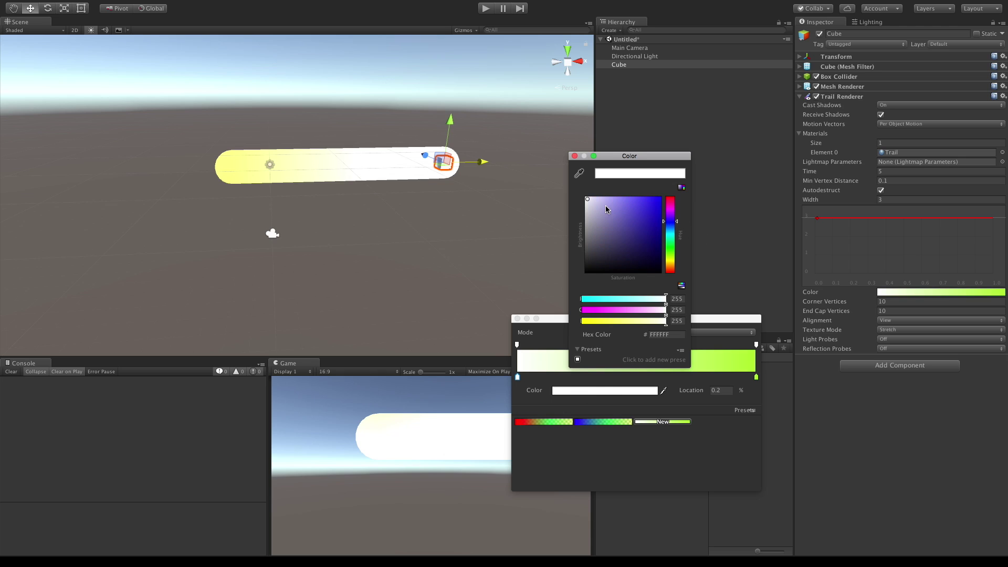
left_click(575, 156)
left_click(628, 389)
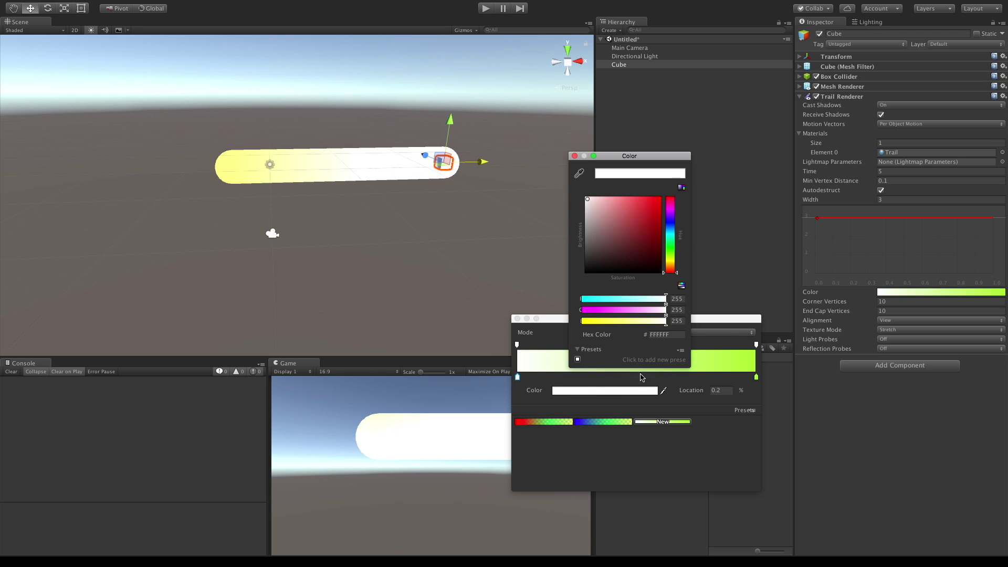
left_click(671, 225)
left_click(660, 208)
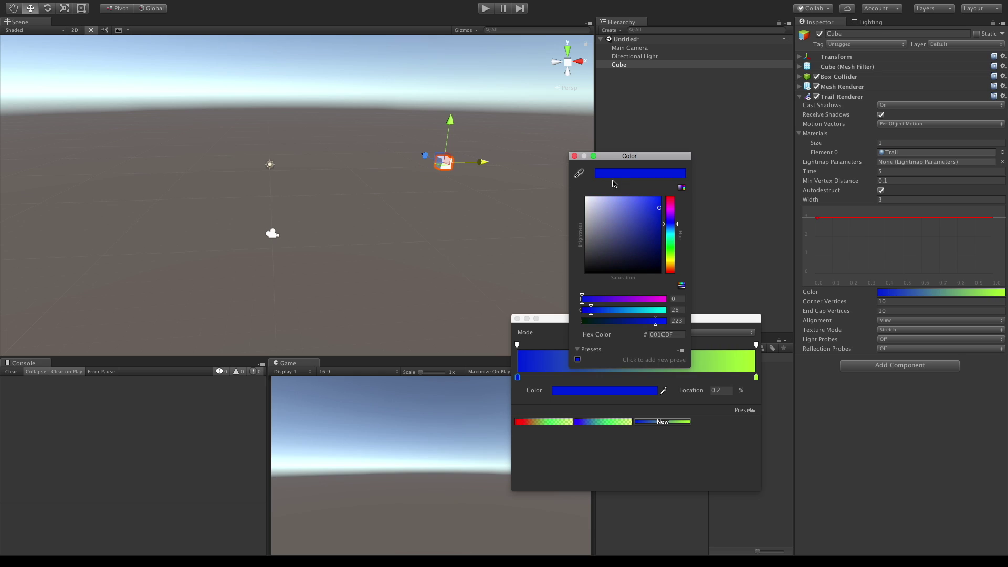
left_click(575, 156)
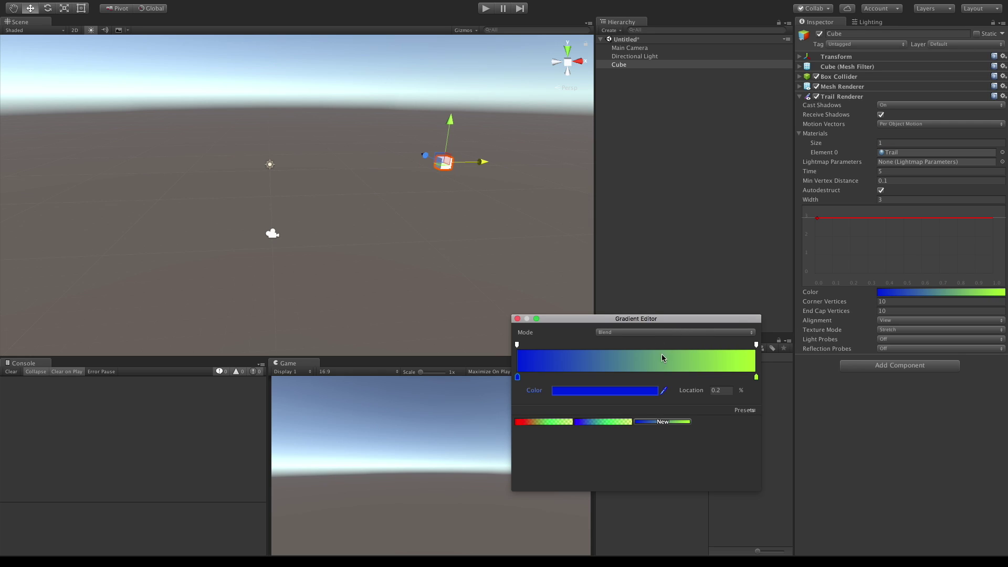
Add an eyedropped red key mid-gradient and a white key near three-quarters
left_click(643, 378)
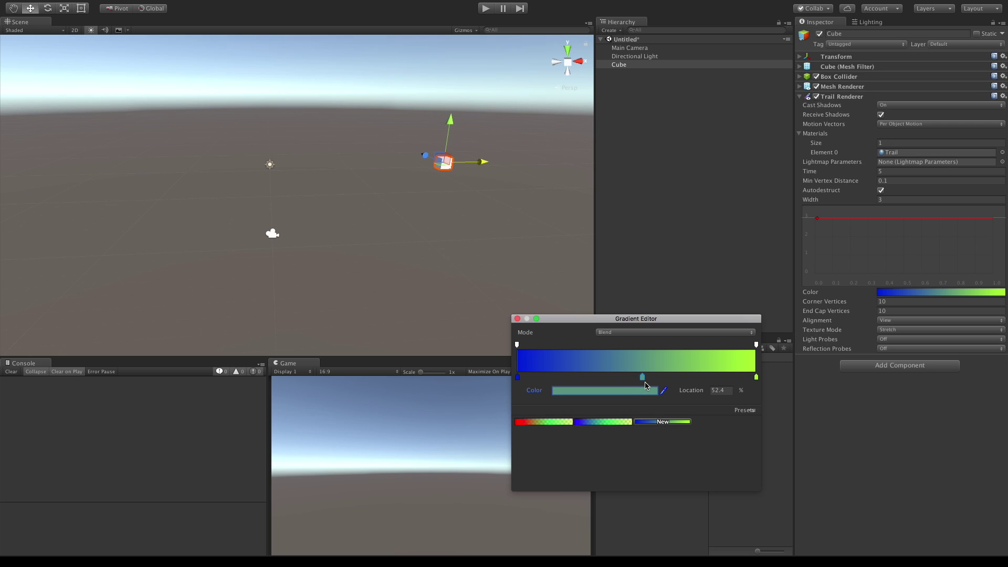
left_click(665, 391)
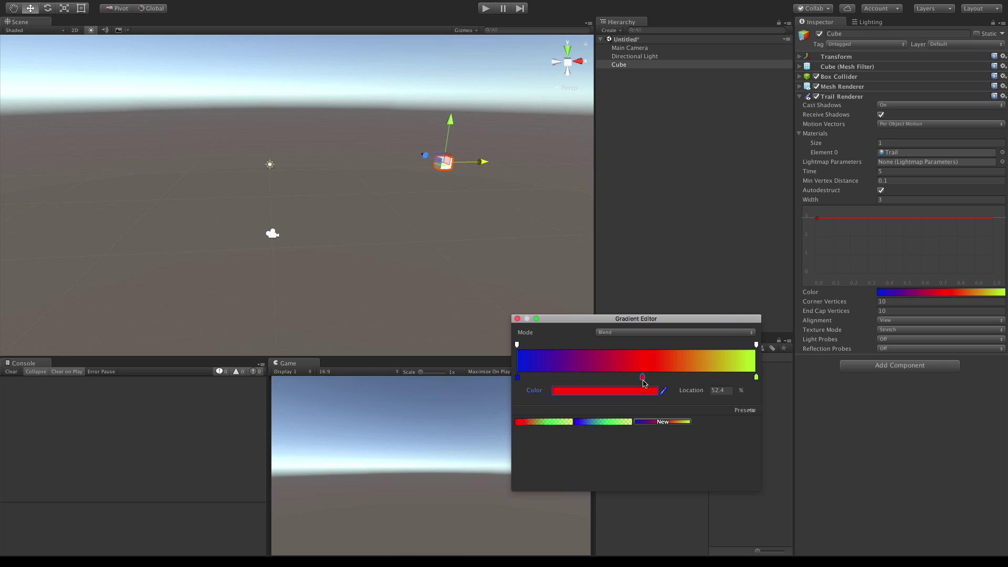
mouse_move(643, 379)
left_mouse_down()
mouse_move(562, 379)
mouse_move(627, 379)
left_mouse_up()
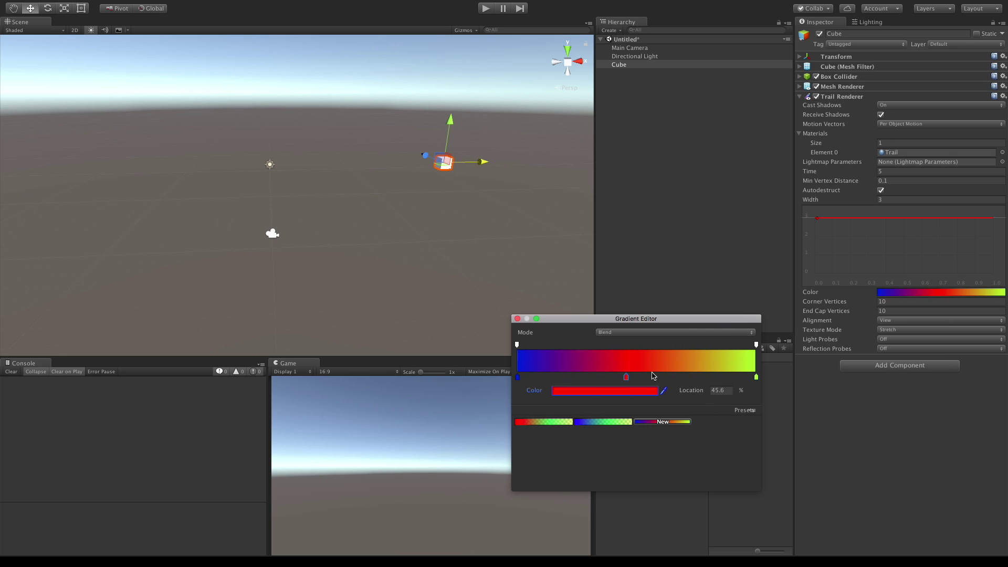
left_click(691, 378)
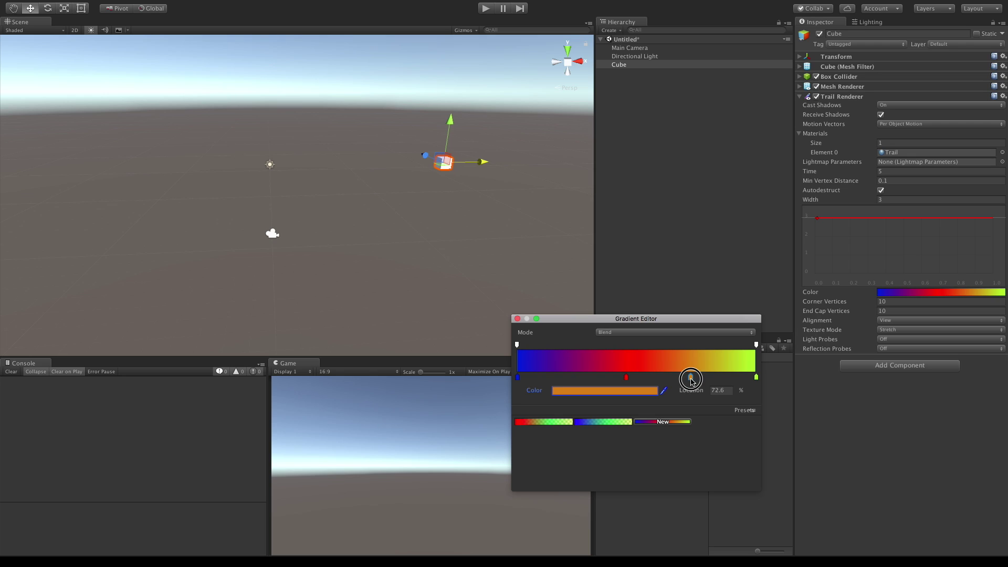
double_click(691, 377)
left_click_drag(625, 249, 587, 199)
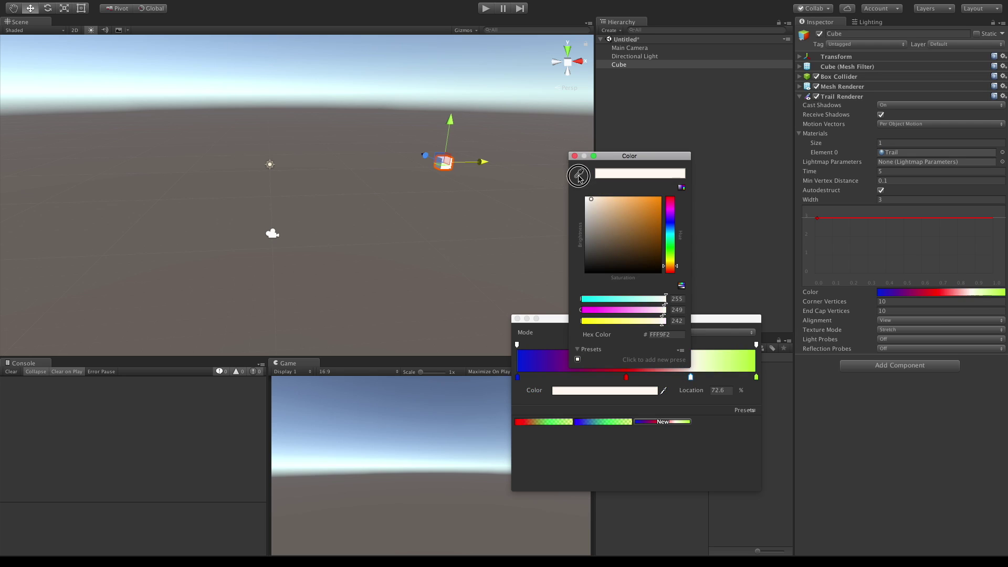
left_click(573, 156)
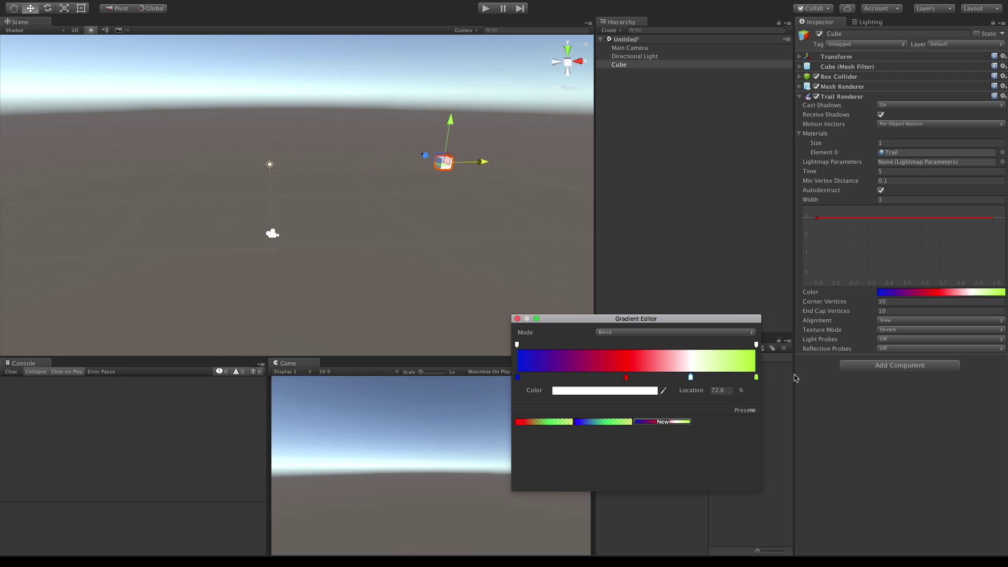
Move the end alpha stop to 72.6% at about 152, and add a 126-alpha stop near 87%
left_click(757, 345)
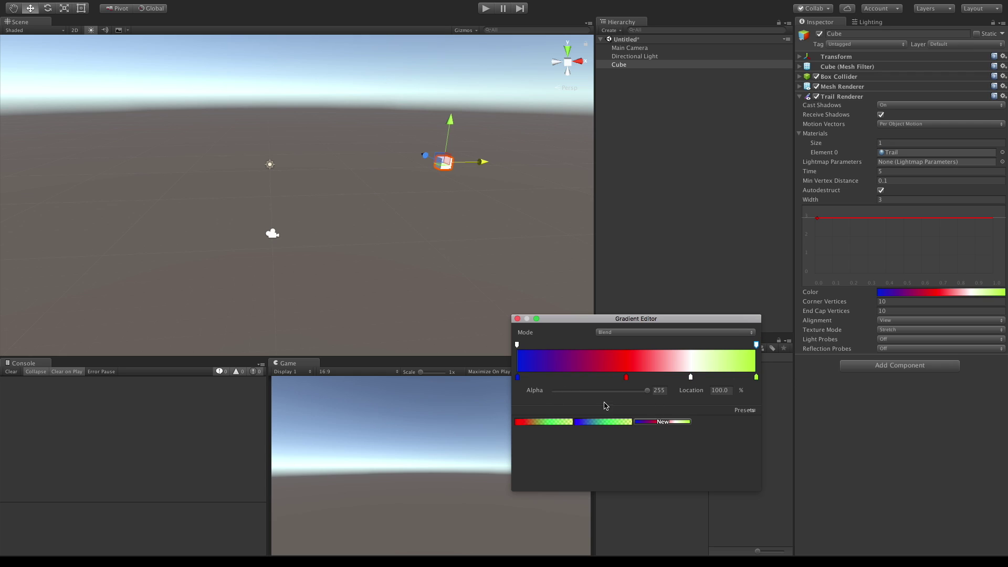
left_click_drag(647, 391, 609, 392)
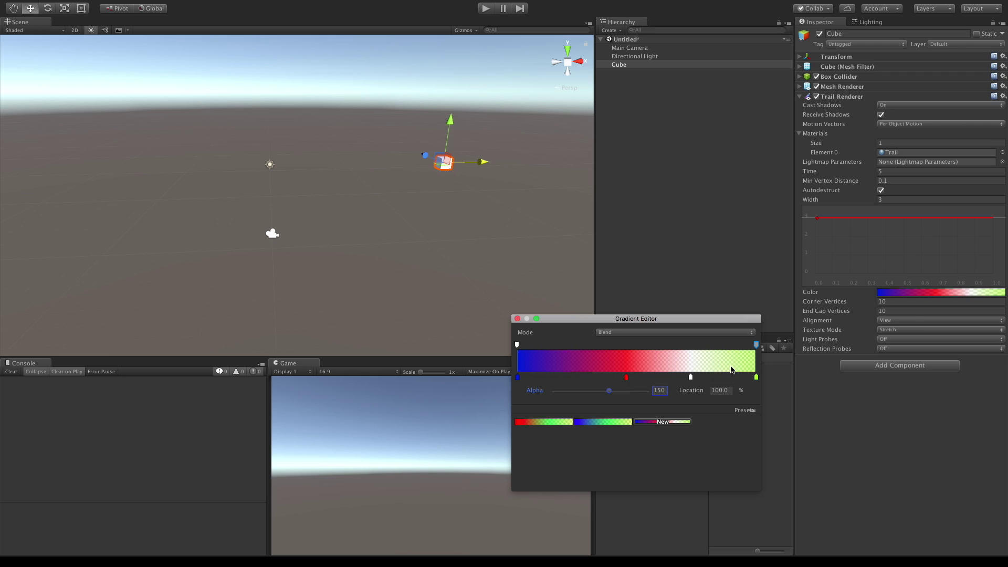
mouse_move(757, 345)
left_mouse_down()
mouse_move(681, 345)
mouse_move(661, 293)
left_mouse_up()
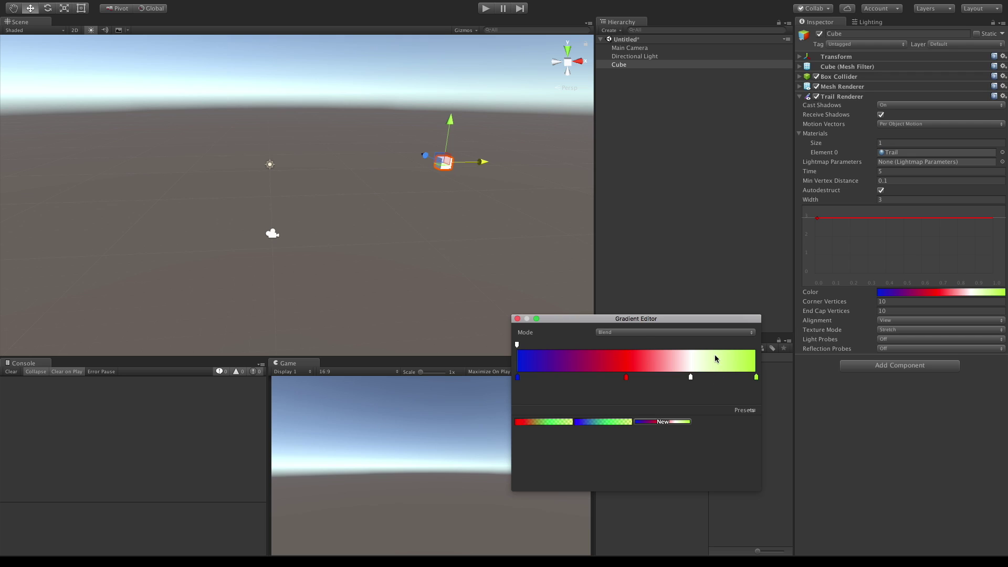
left_click_drag(674, 345, 763, 349)
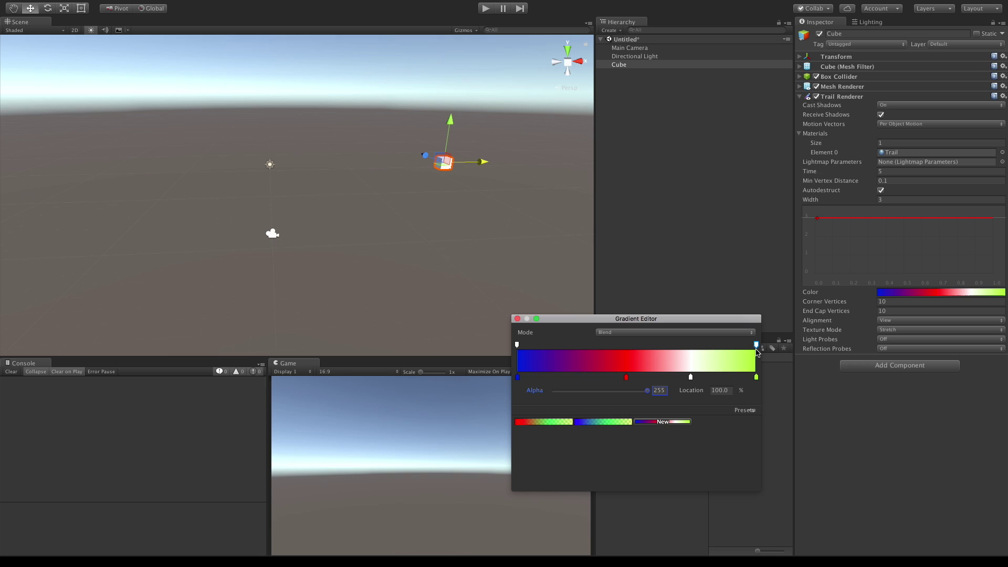
left_click_drag(649, 391, 602, 392)
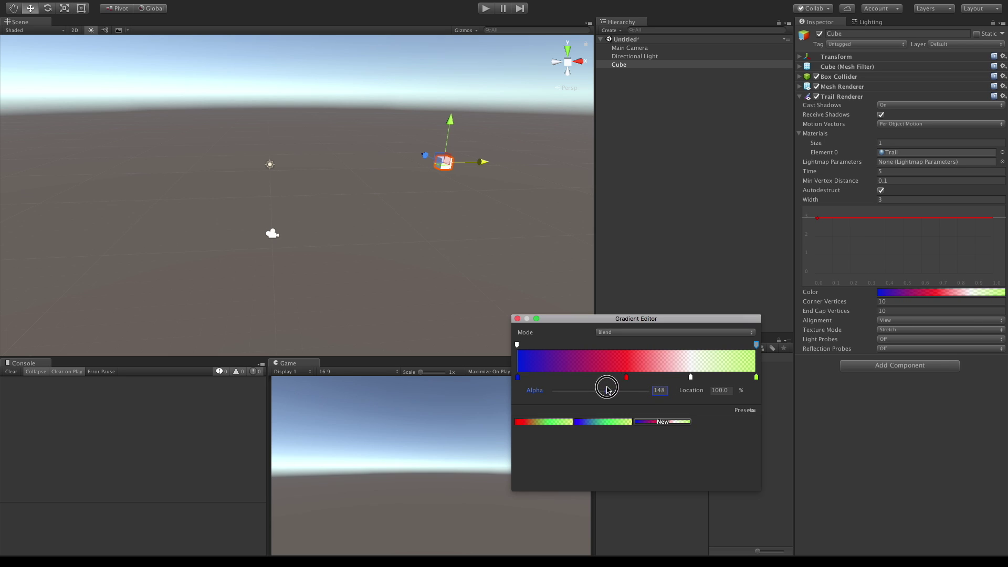
left_click_drag(756, 345, 725, 343)
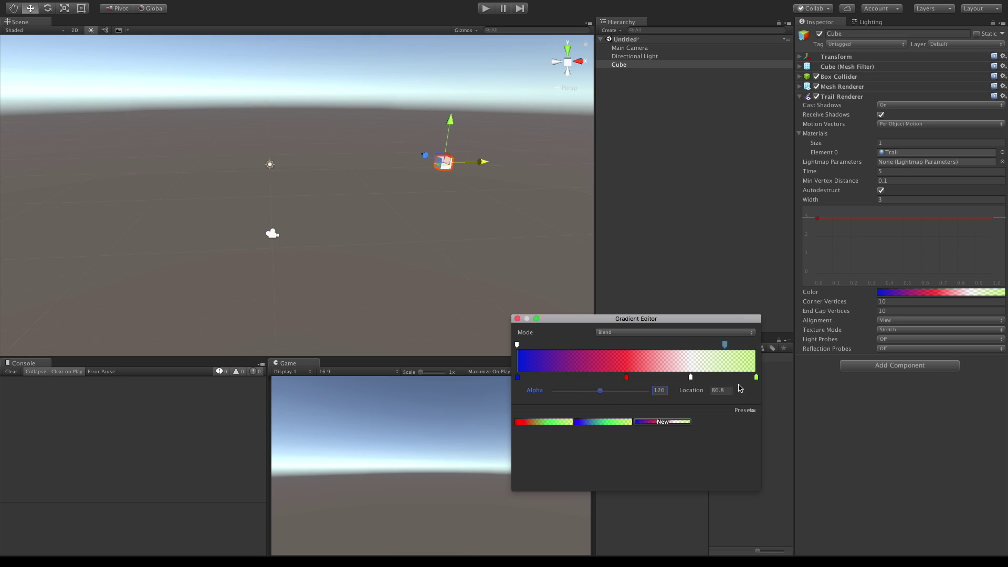
Switch the gradient to Fixed mode and add a colour stop near the start
left_click(675, 333)
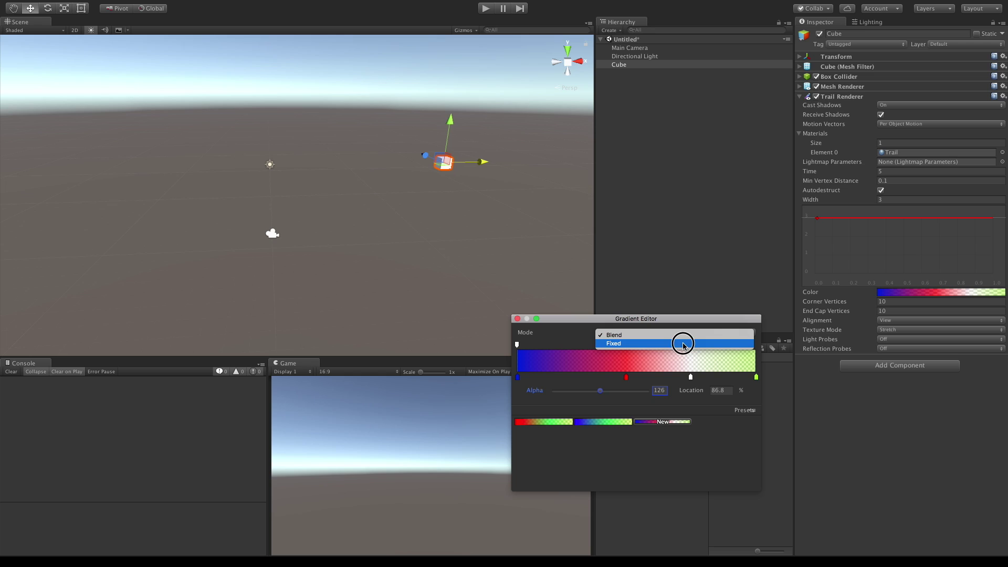
left_click(683, 342)
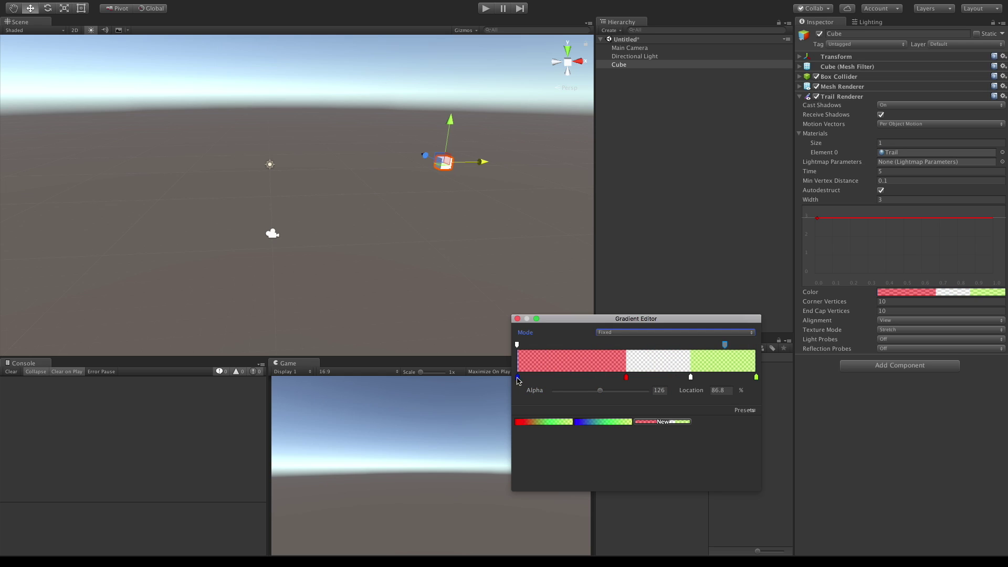
left_click(537, 378)
left_click_drag(537, 378, 548, 455)
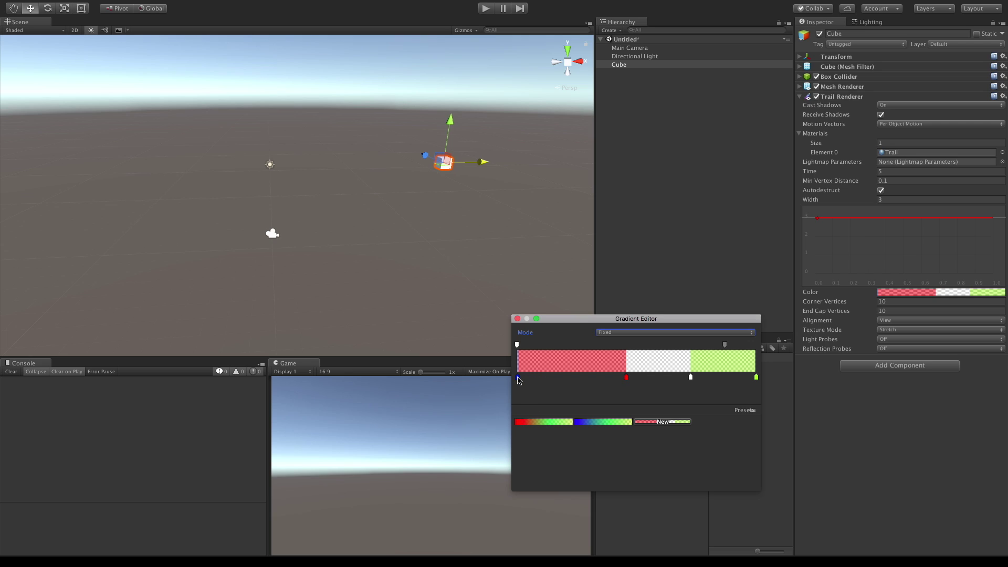
Check the blending mode and position the blue colour key at 5.9%
left_click_drag(518, 378, 548, 377)
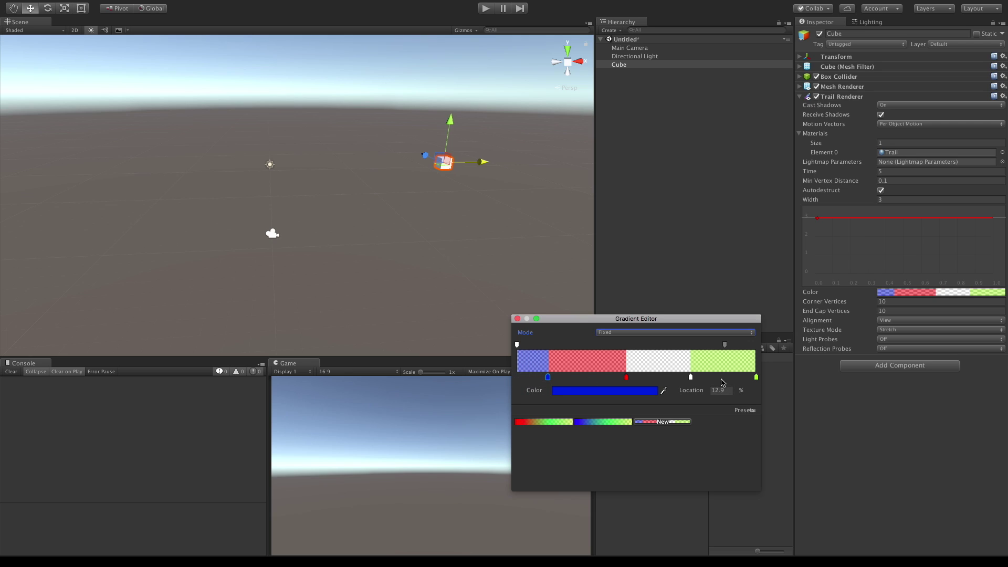
left_click(663, 332)
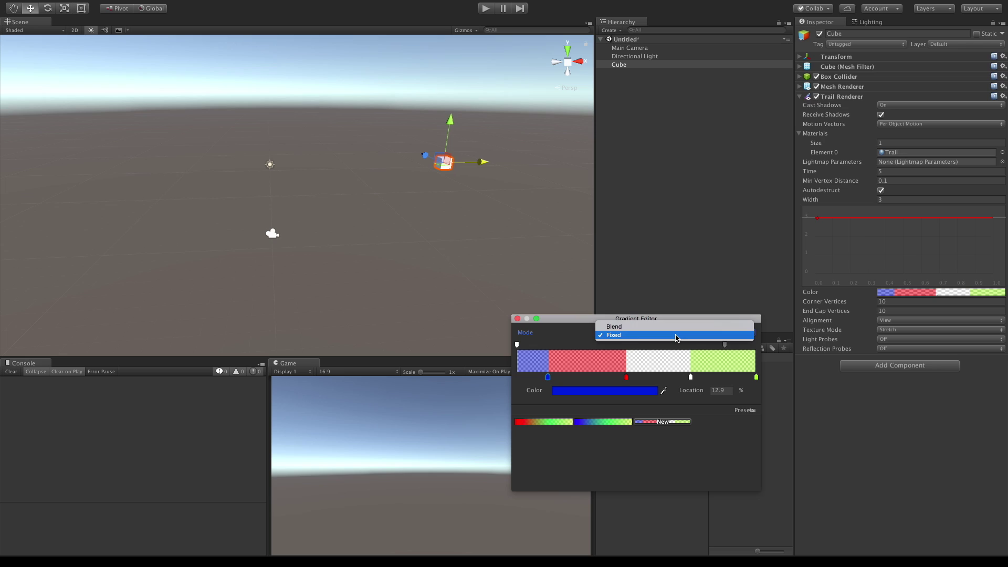
left_click(666, 334)
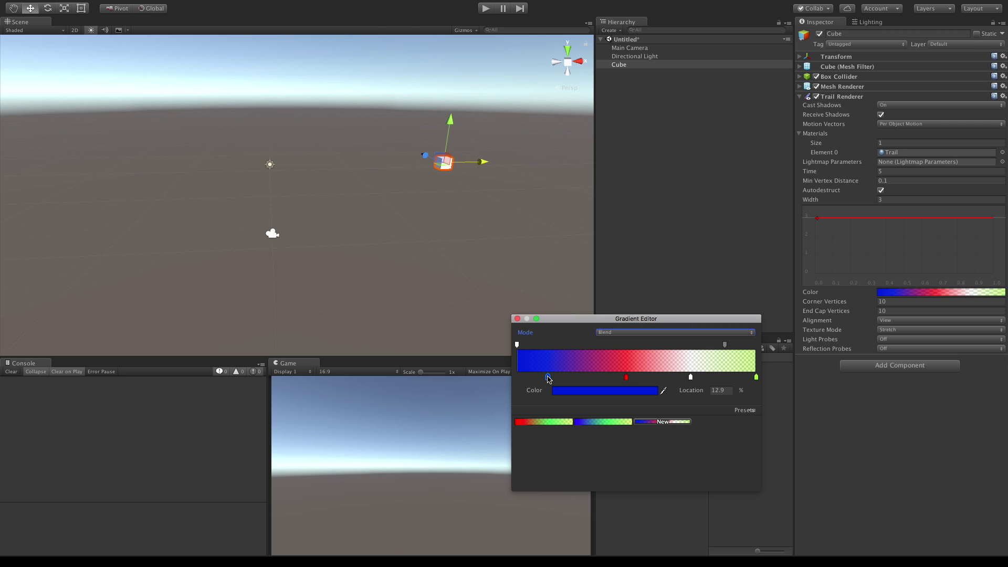
left_click_drag(549, 378, 531, 377)
Save the gradient as a new preset and apply the blue-red-white-green preset
left_click(684, 423)
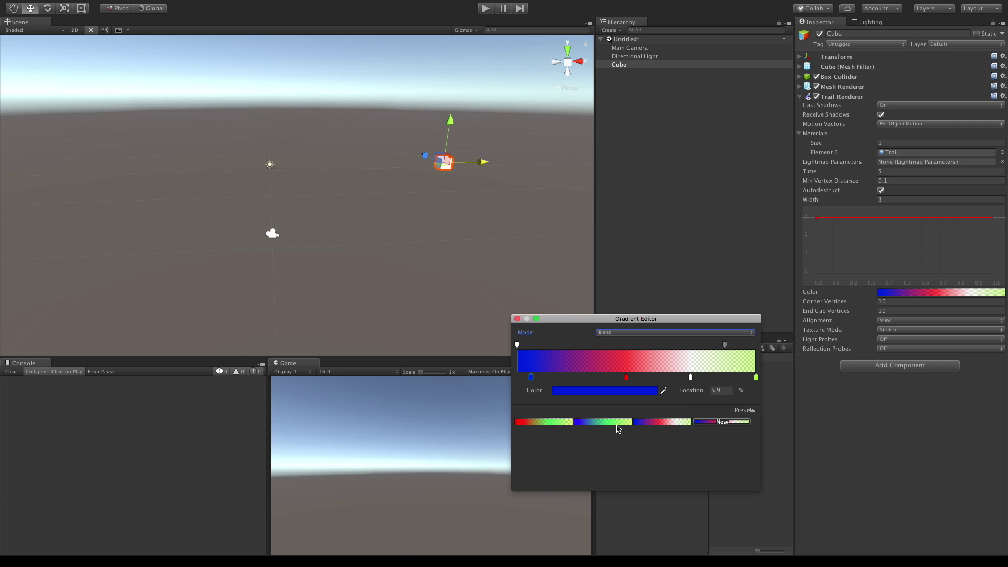
left_click(618, 423)
left_click(559, 426)
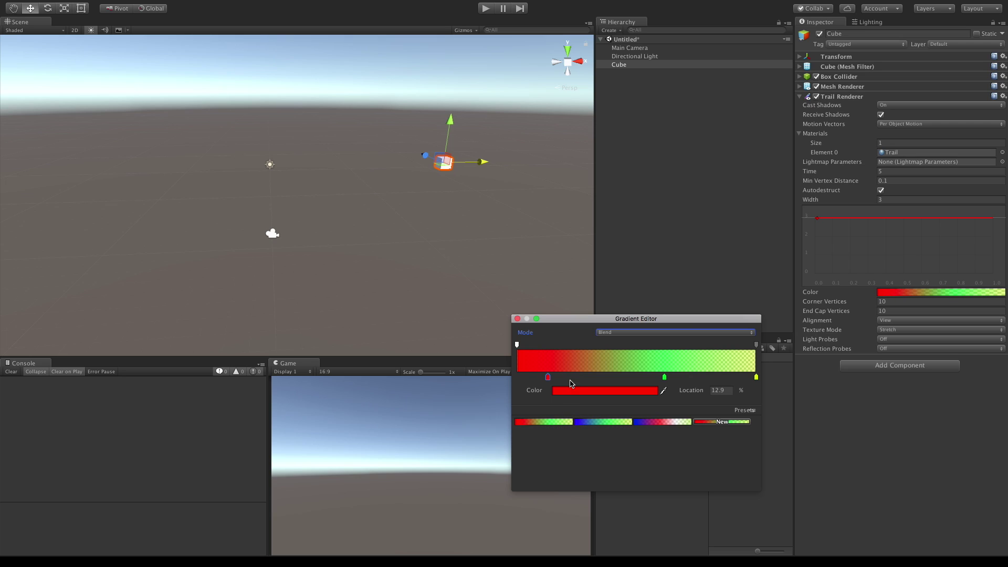
left_click(670, 423)
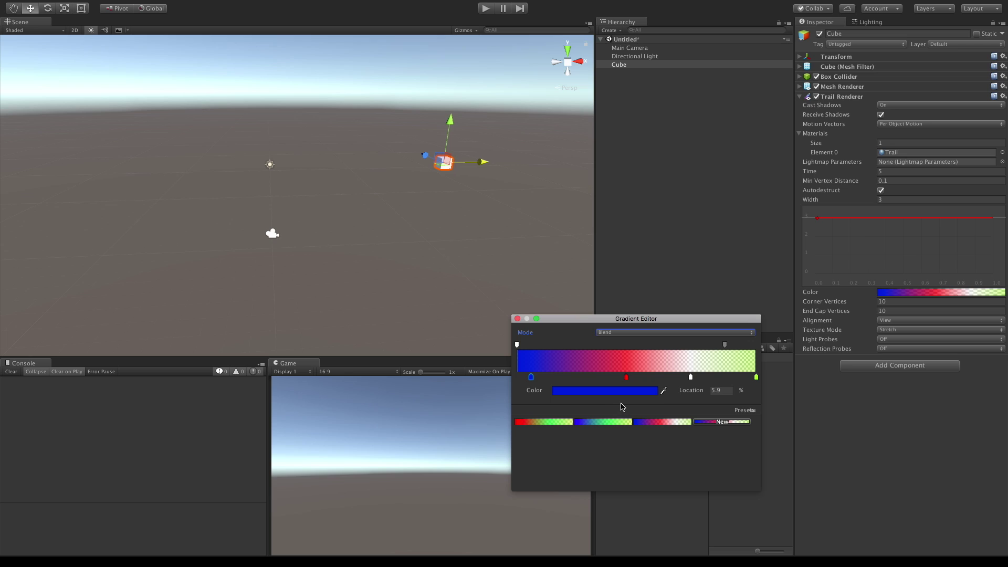
Delete the blue-to-green gradient preset
right_click(617, 426)
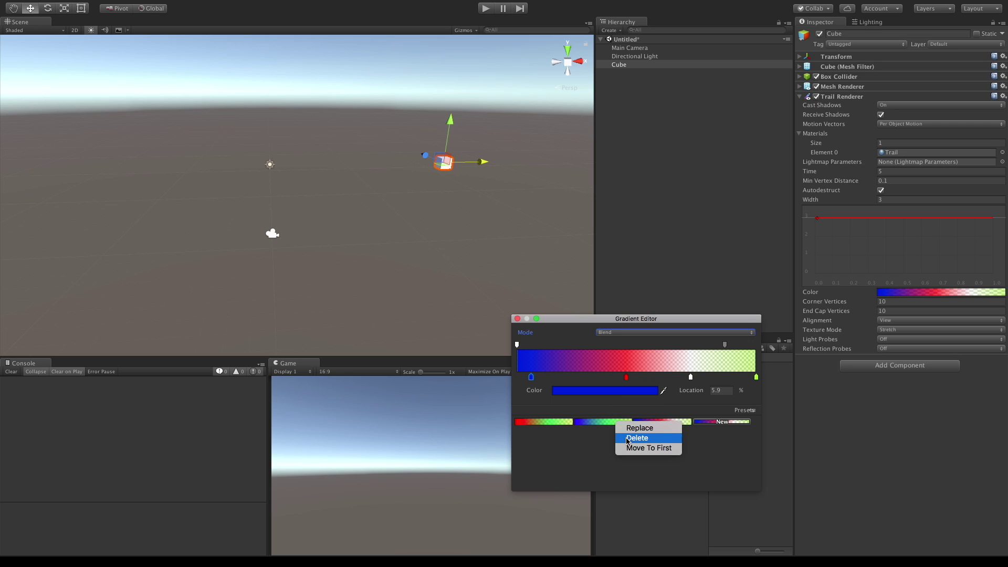
left_click(628, 438)
right_click(617, 424)
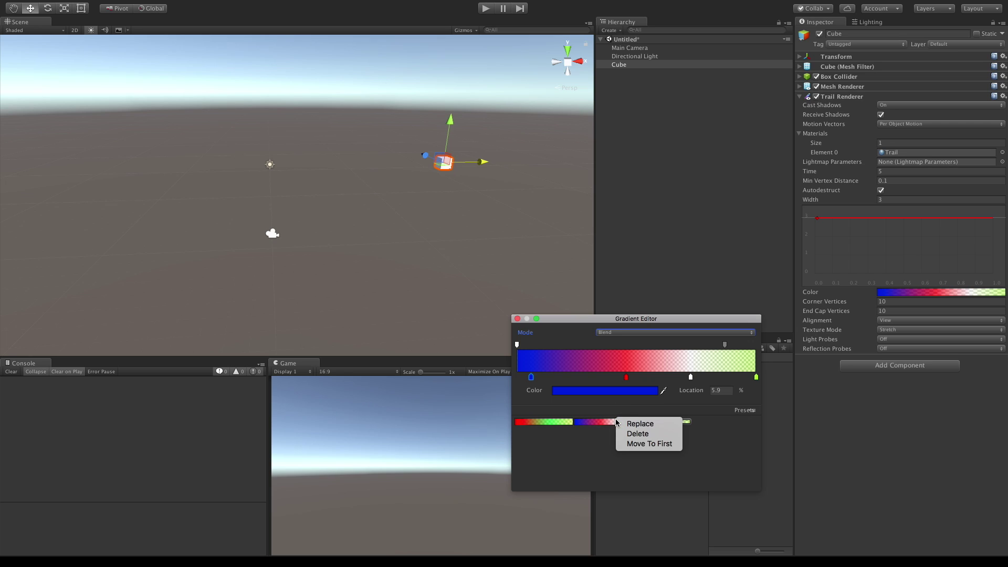
left_click(602, 444)
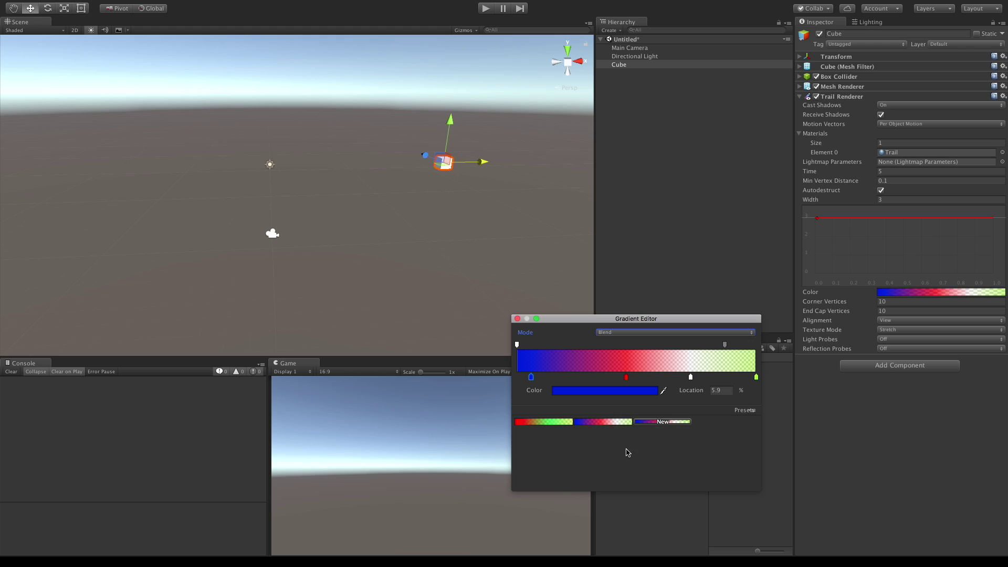
Drag the cube through a rectangular loop to draw the multicoloured trail, then select the Trail material
left_click(517, 319)
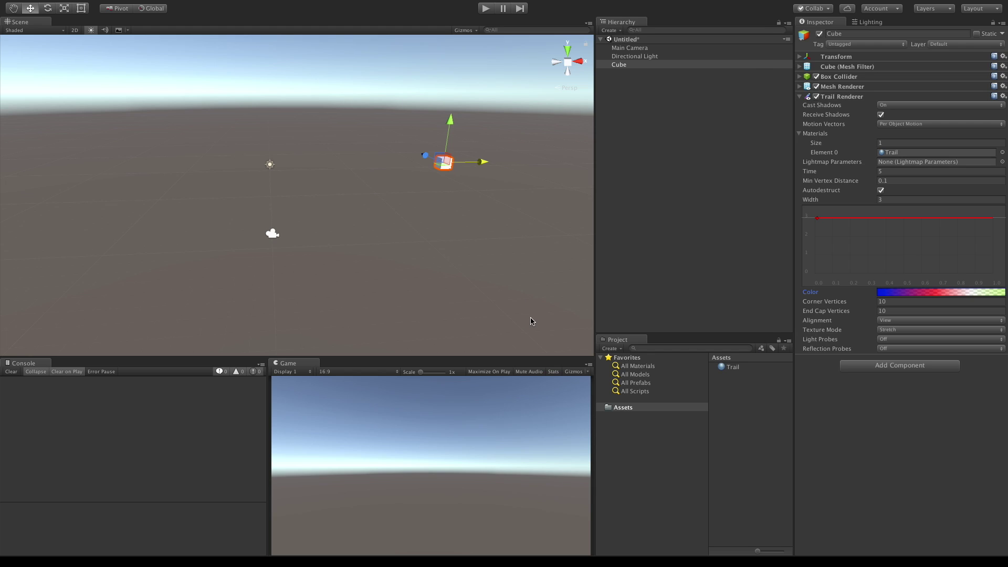
mouse_move(483, 162)
left_mouse_down()
mouse_move(162, 124)
mouse_move(162, 58)
left_mouse_up()
left_click_drag(179, 95, 420, 96)
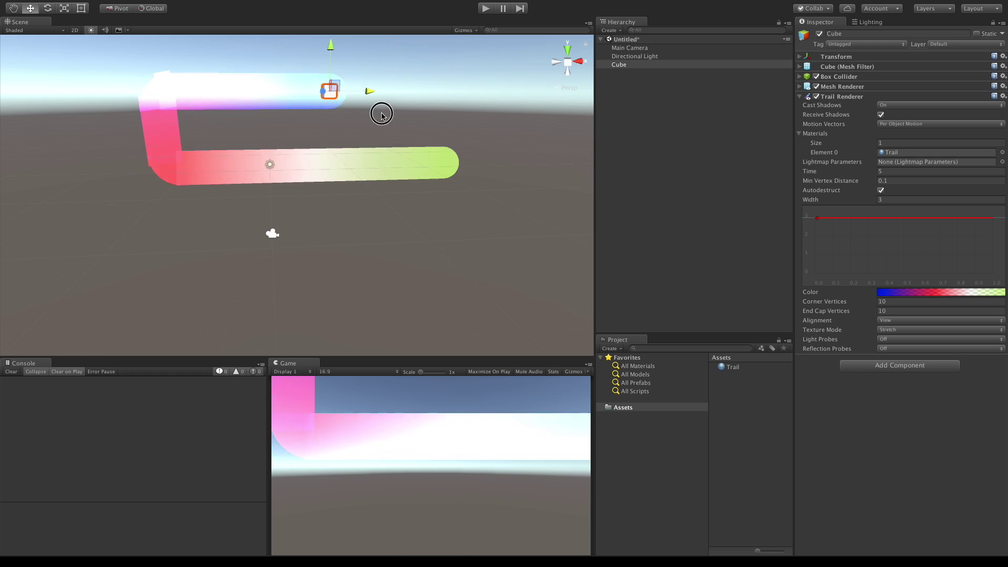
left_click_drag(398, 49, 399, 199)
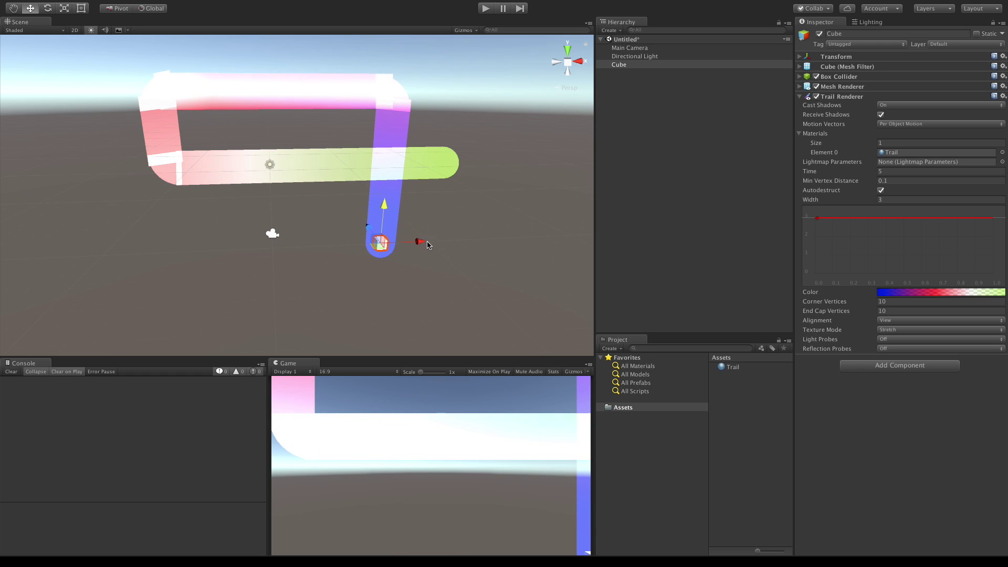
left_click_drag(420, 241, 184, 252)
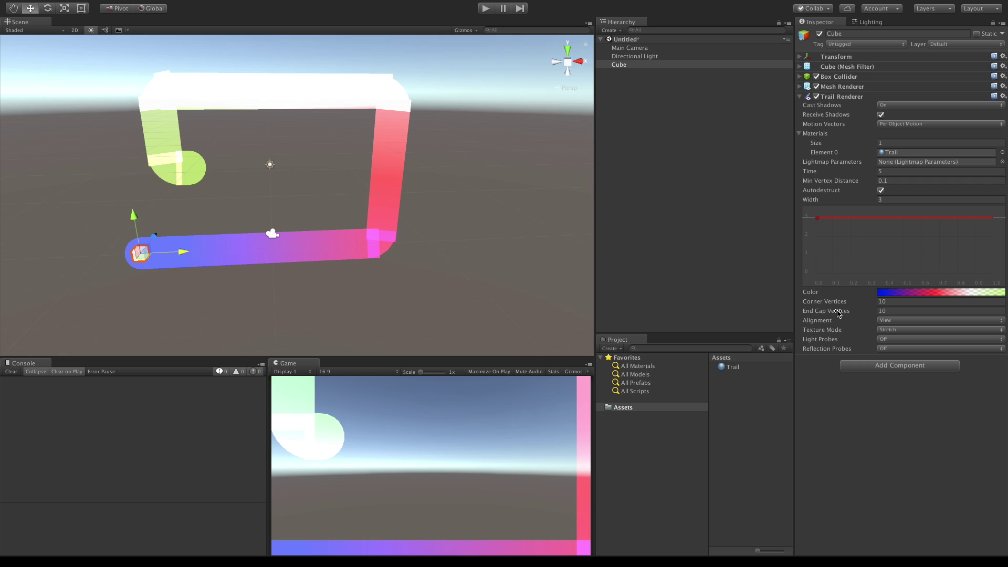
left_click(742, 370)
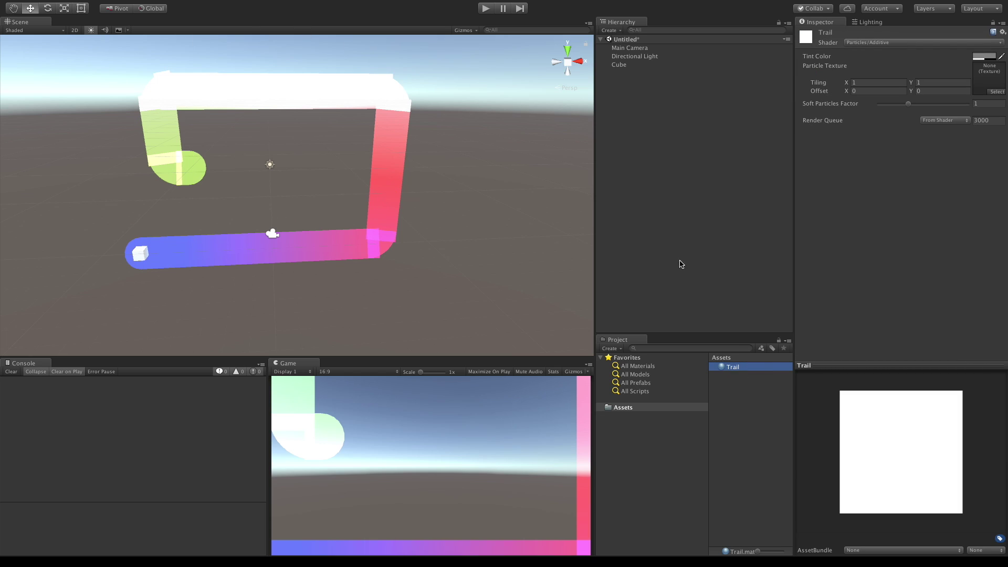
Assign the Default-Particle texture to the Trail material and reselect the Cube
left_click(1000, 92)
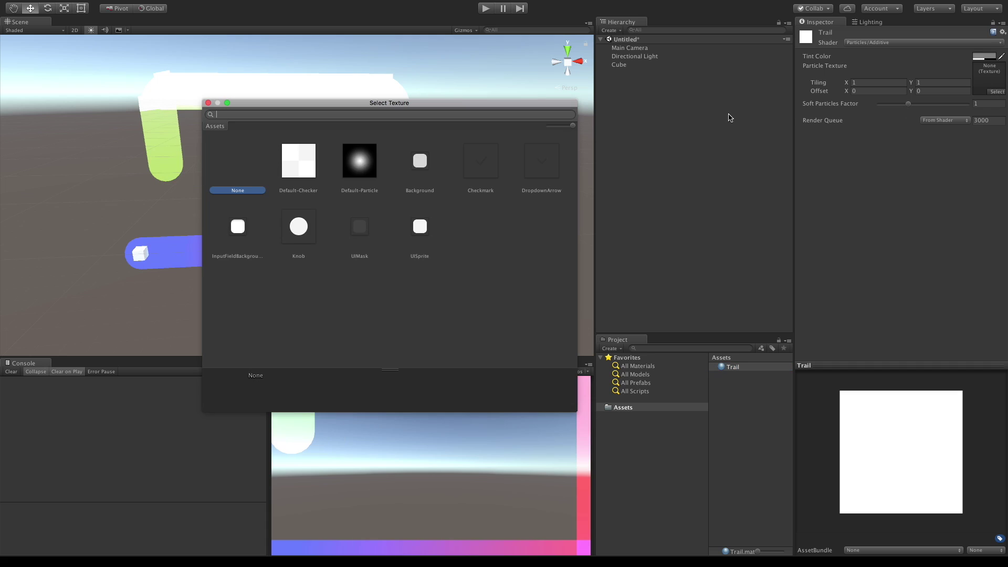
left_click(363, 165)
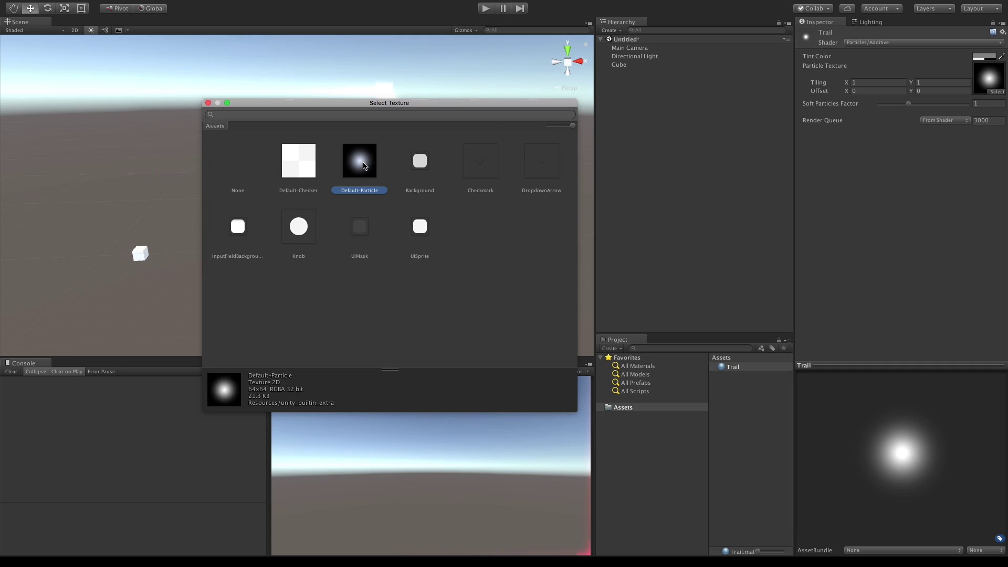
double_click(363, 165)
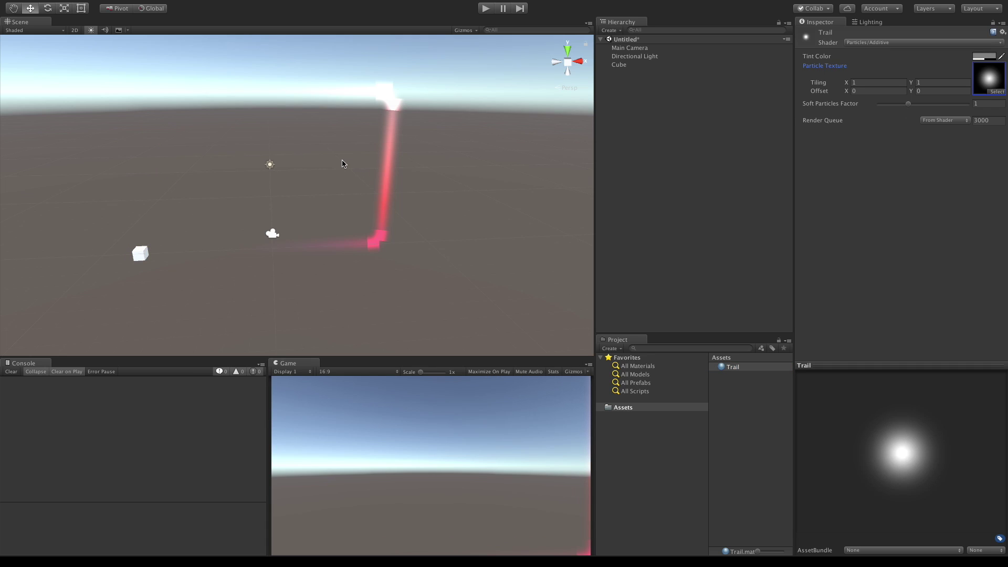
left_click(667, 65)
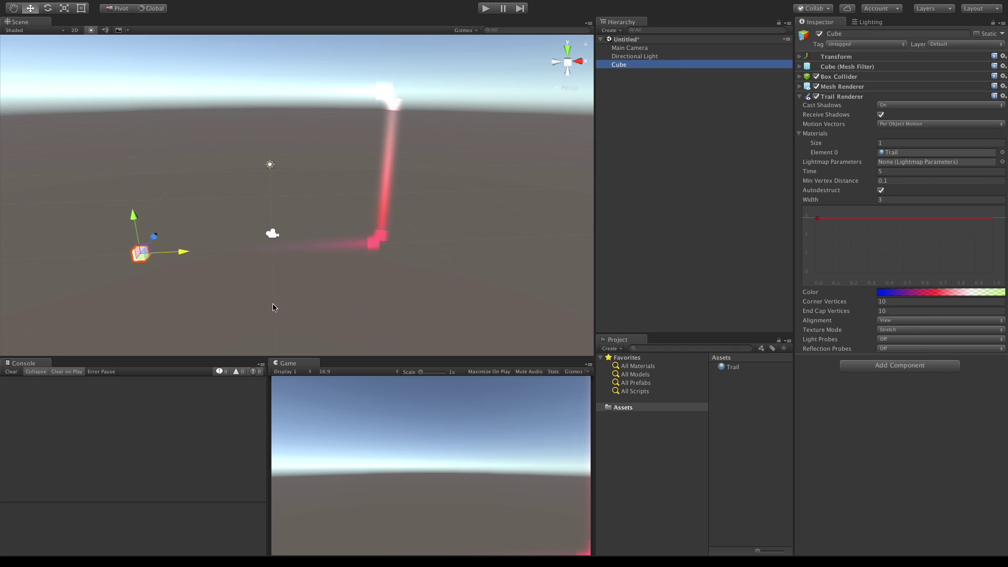
Set Trail Renderer End Cap Vertices to 1 and Corner Vertices to 3, moving the cube to preview
mouse_move(183, 249)
left_mouse_down()
mouse_move(534, 232)
mouse_move(473, 140)
mouse_move(478, 74)
mouse_move(200, 106)
left_mouse_up()
left_click_drag(135, 79, 121, 257)
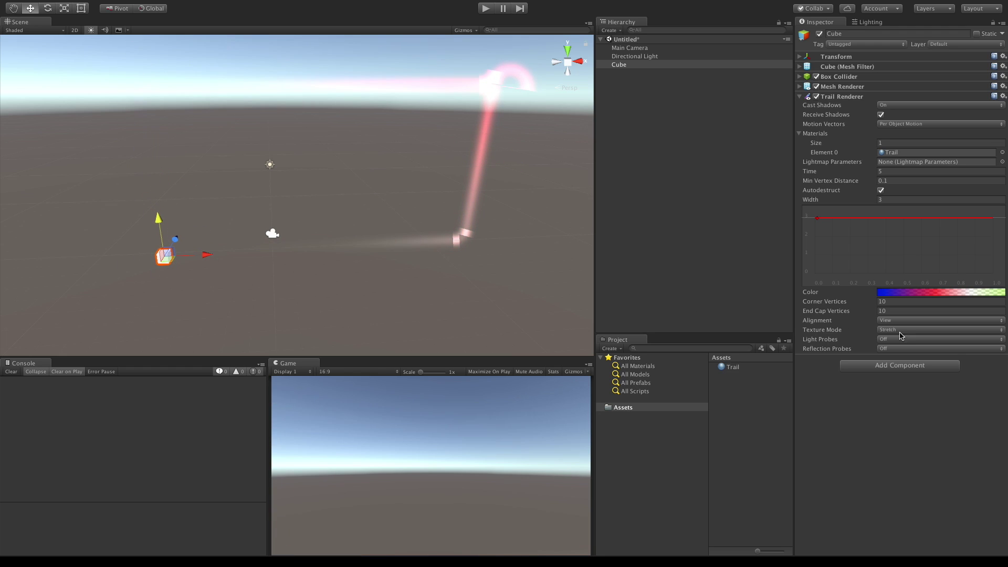
left_click(899, 310)
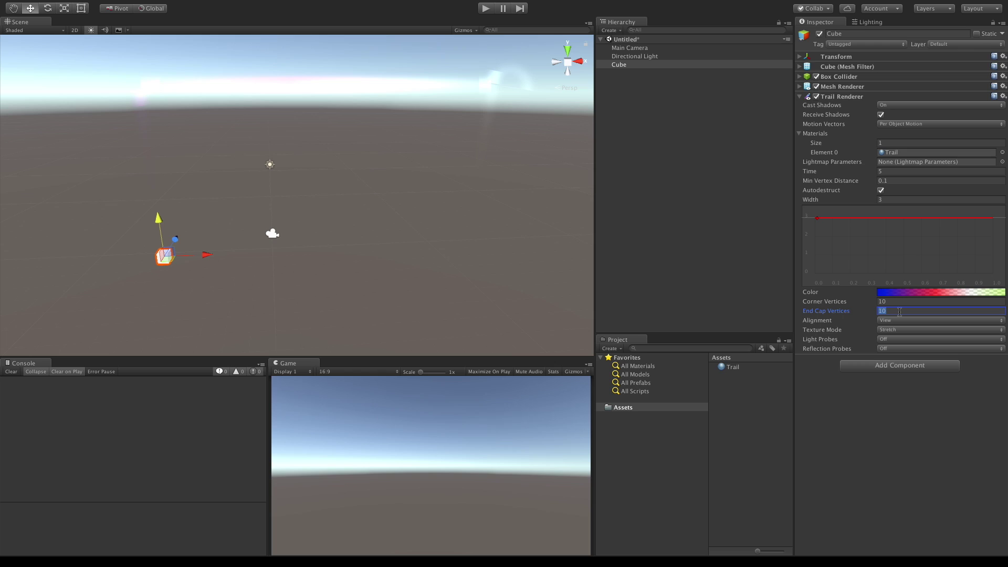
type("1")
left_click(899, 301)
type("3")
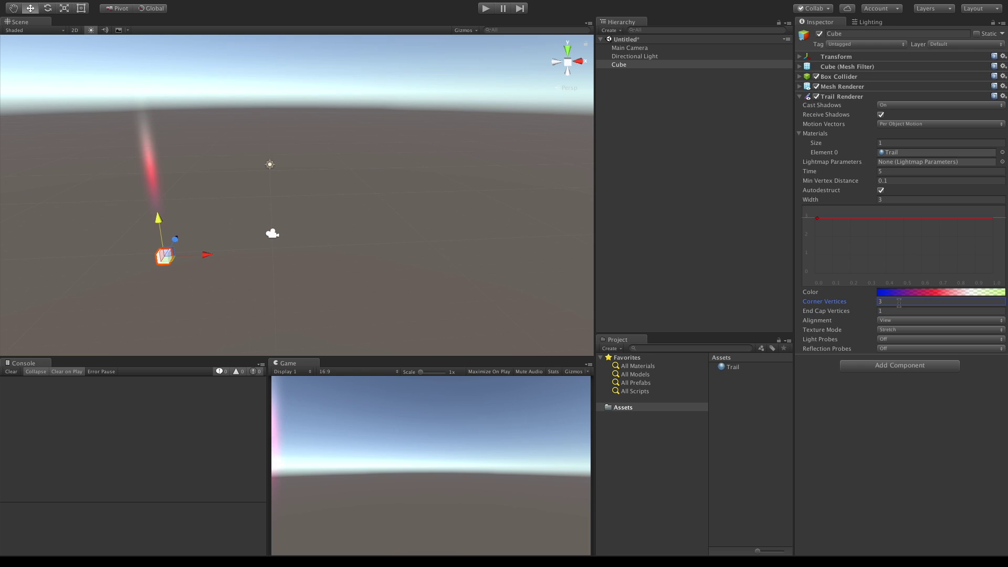
left_click_drag(209, 254, 459, 251)
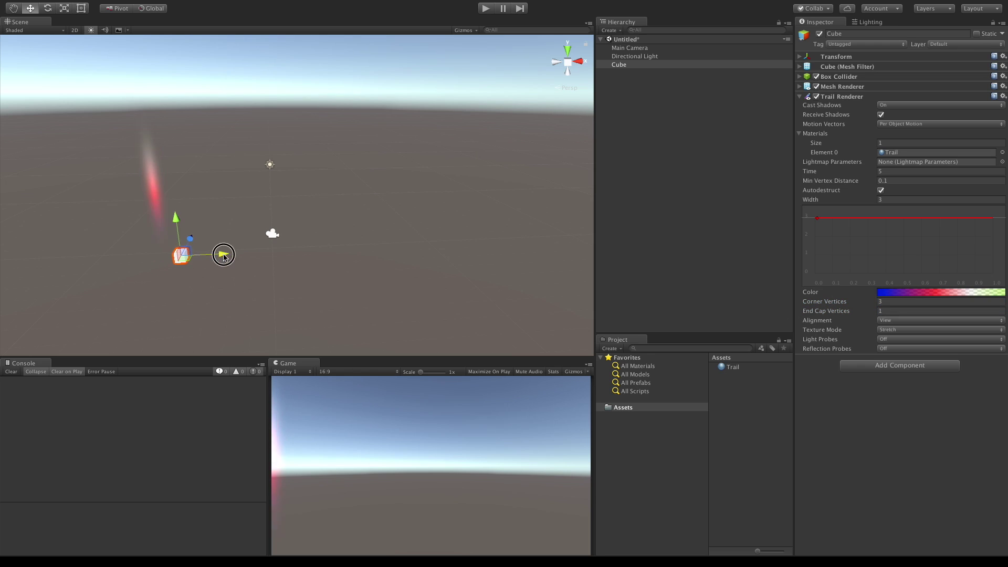
Move the gradient's end alpha key to 100% with alpha 255, then drag the cube to preview
left_click(992, 294)
left_click(734, 346)
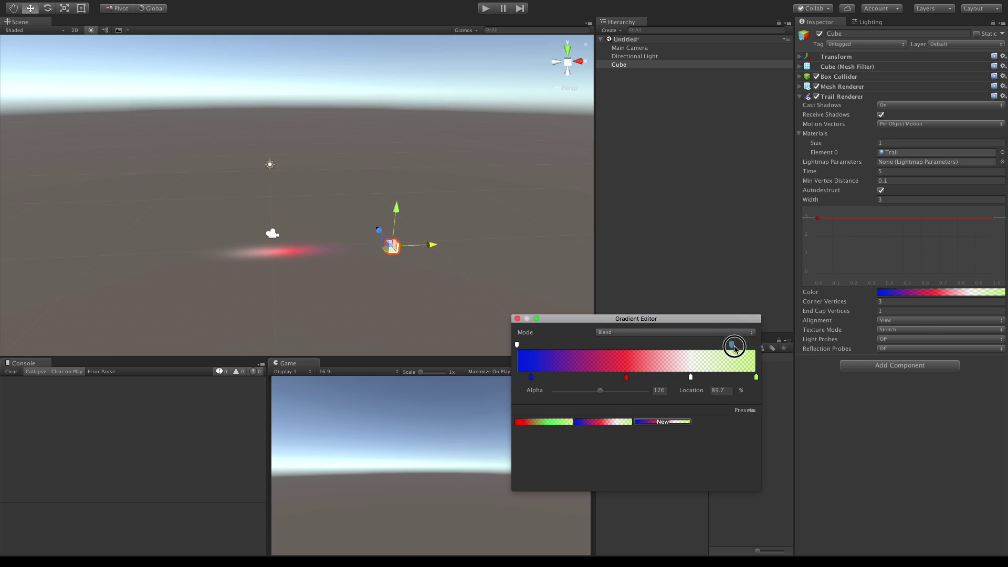
left_click_drag(735, 349, 756, 344)
left_click_drag(600, 392, 662, 391)
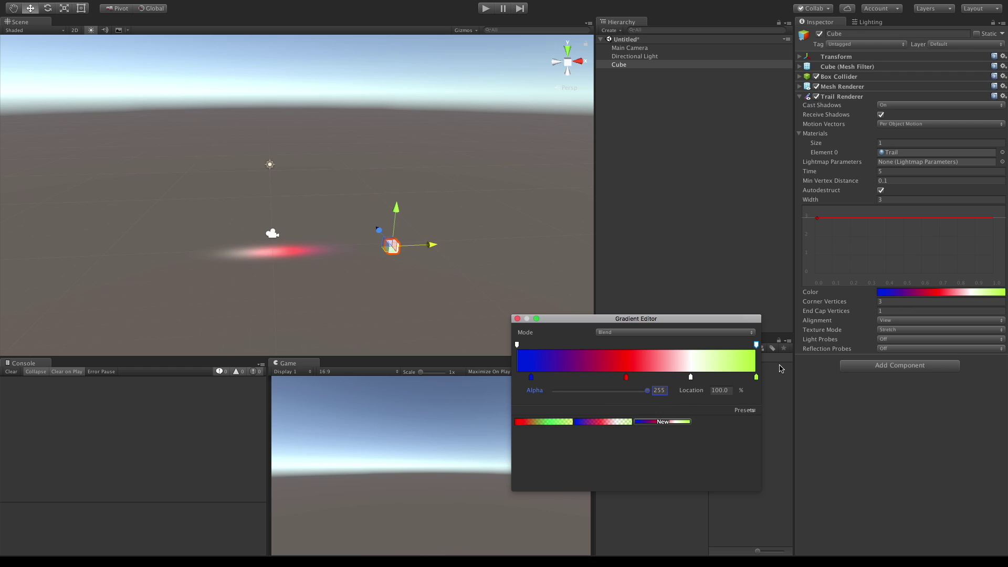
left_click(517, 319)
mouse_move(395, 215)
left_mouse_down()
mouse_move(400, 94)
mouse_move(156, 113)
mouse_move(131, 221)
mouse_move(441, 226)
left_mouse_up()
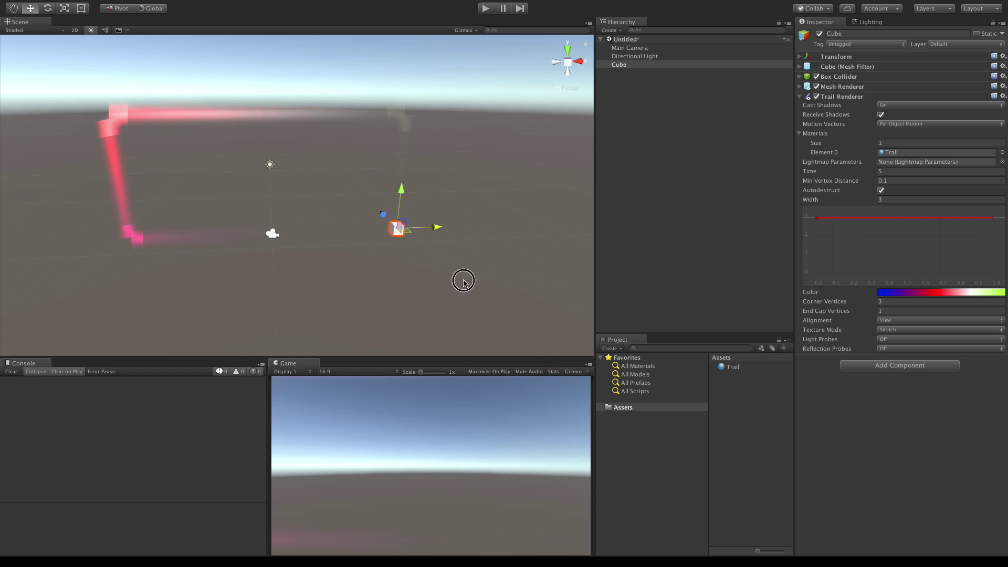
left_click(907, 329)
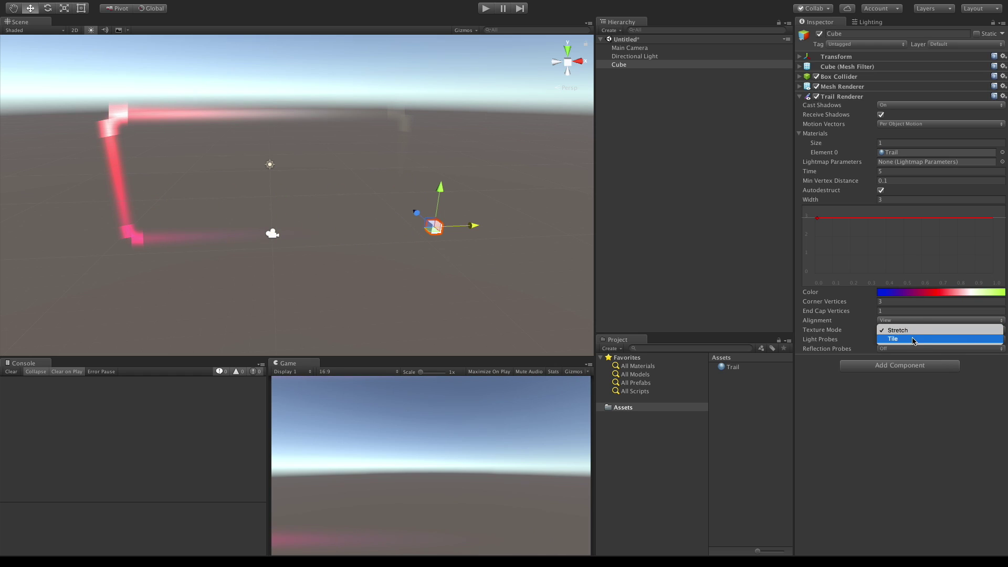
left_click(914, 341)
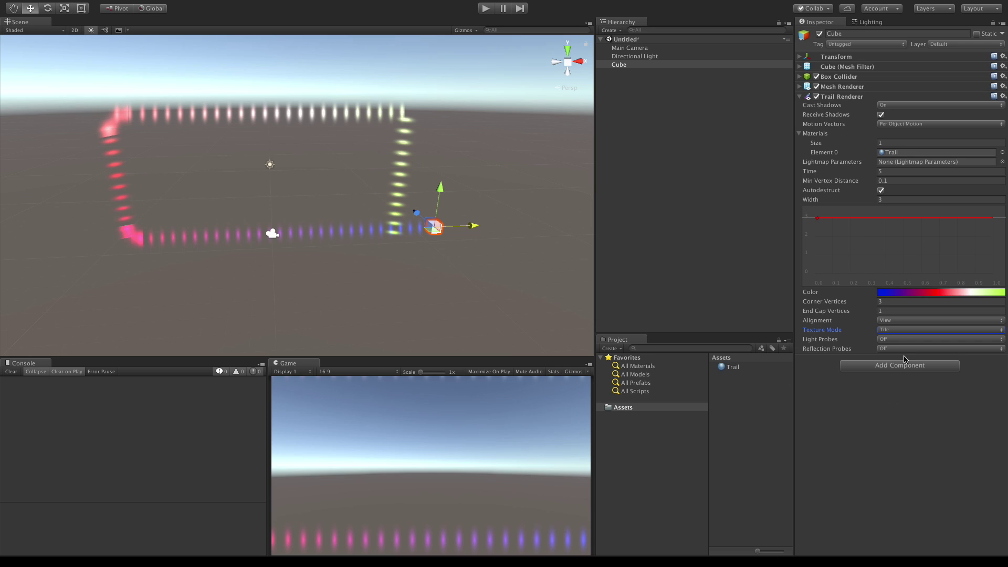
left_click(907, 329)
left_click(910, 320)
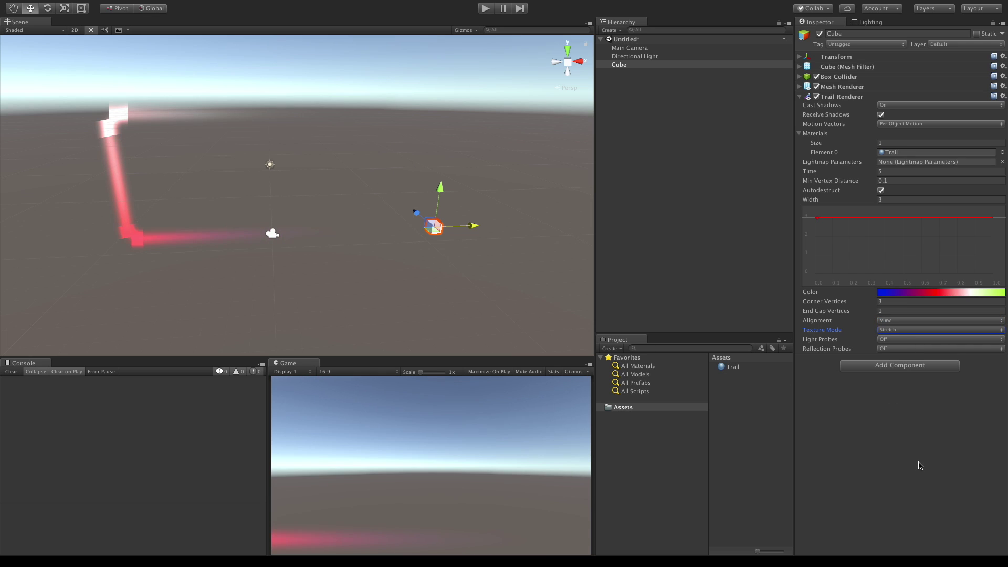